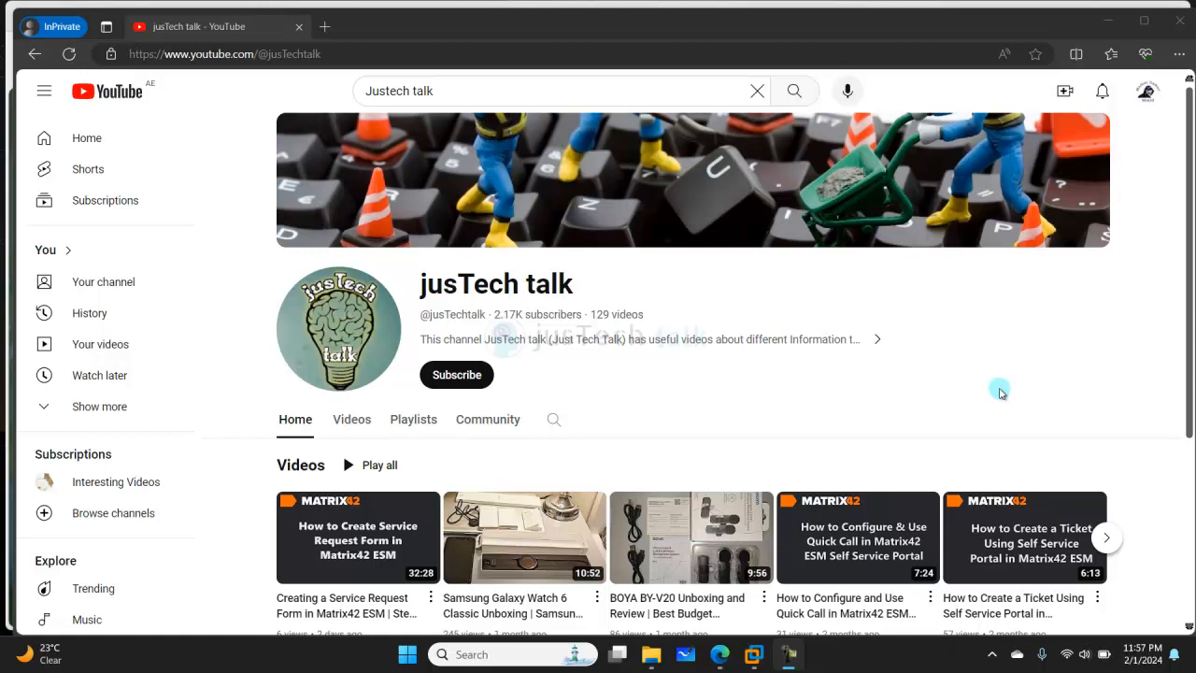
- Subscribe to the jusTech talk channel and set its notifications to All
left_click(472, 377)
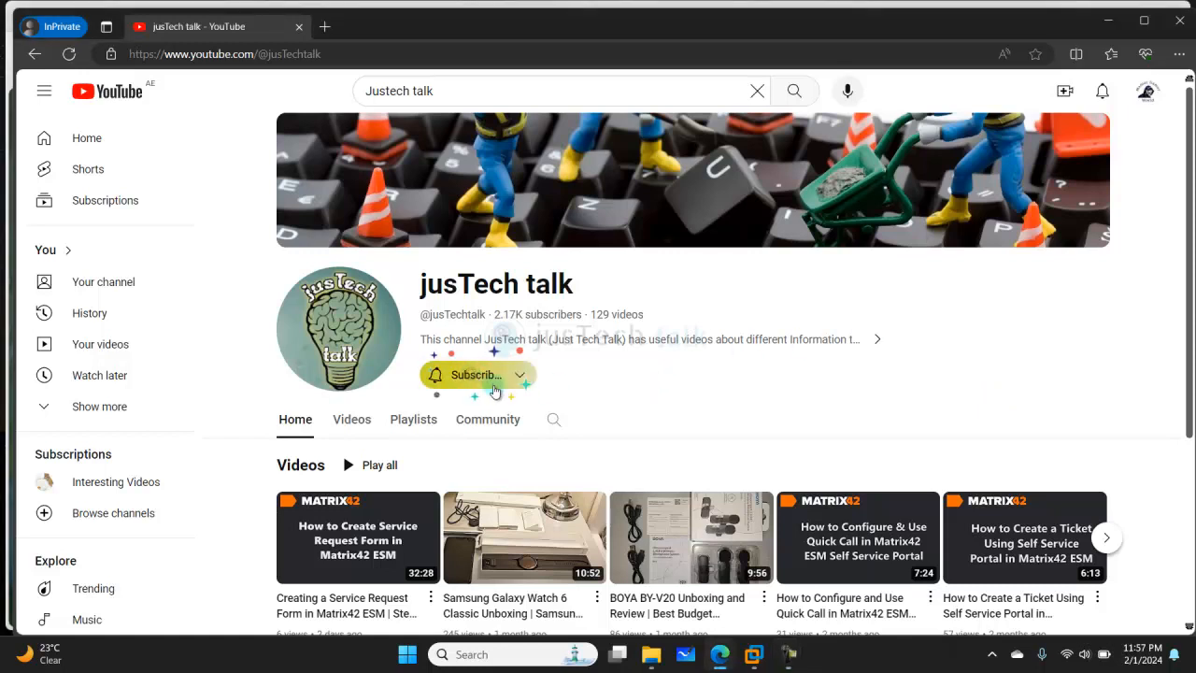
left_click(482, 378)
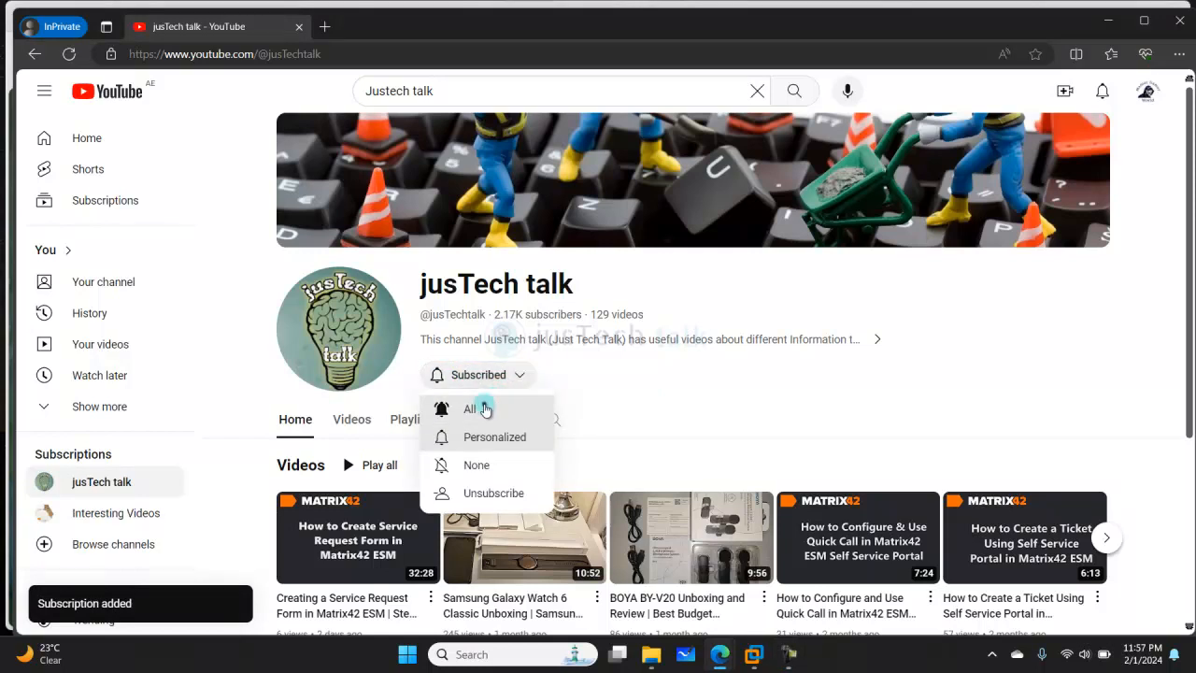
left_click(485, 409)
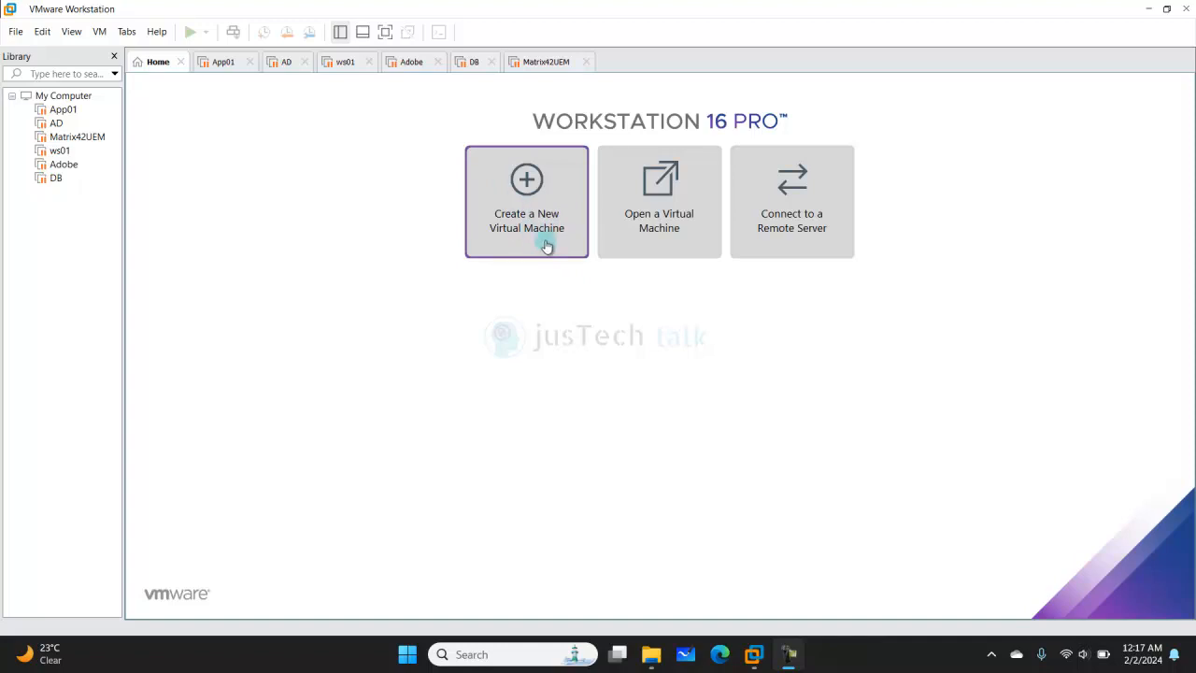
- Launch the New Virtual Machine Wizard from the File menu
left_click(17, 33)
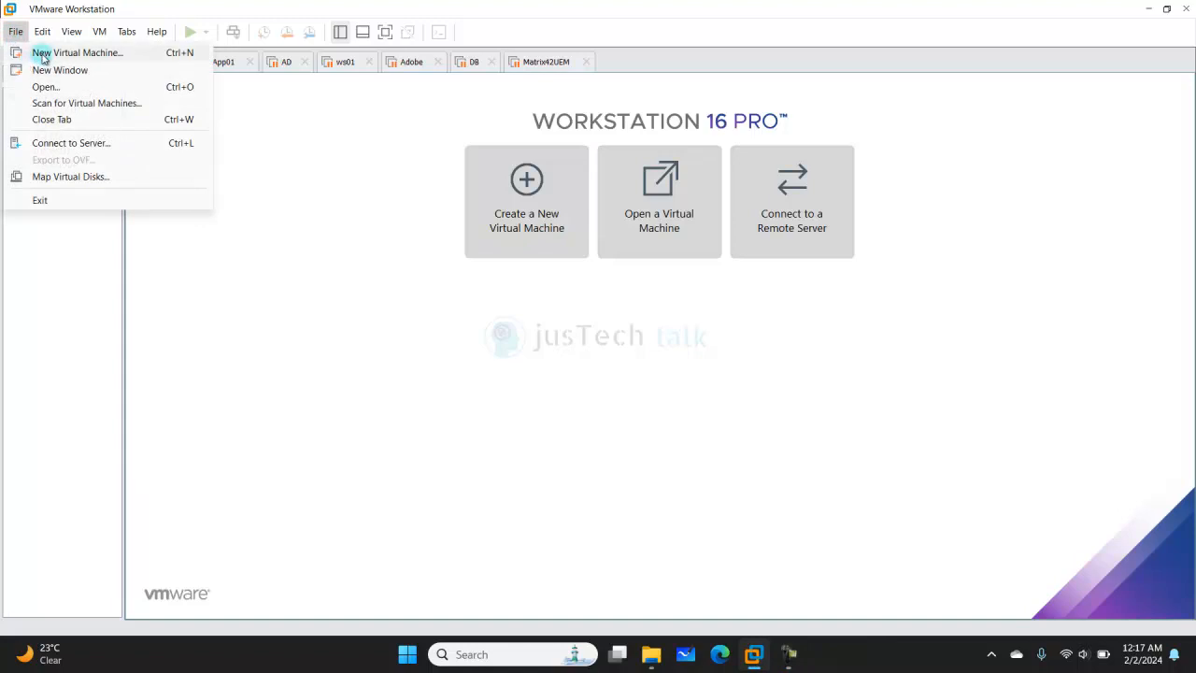
left_click(523, 200)
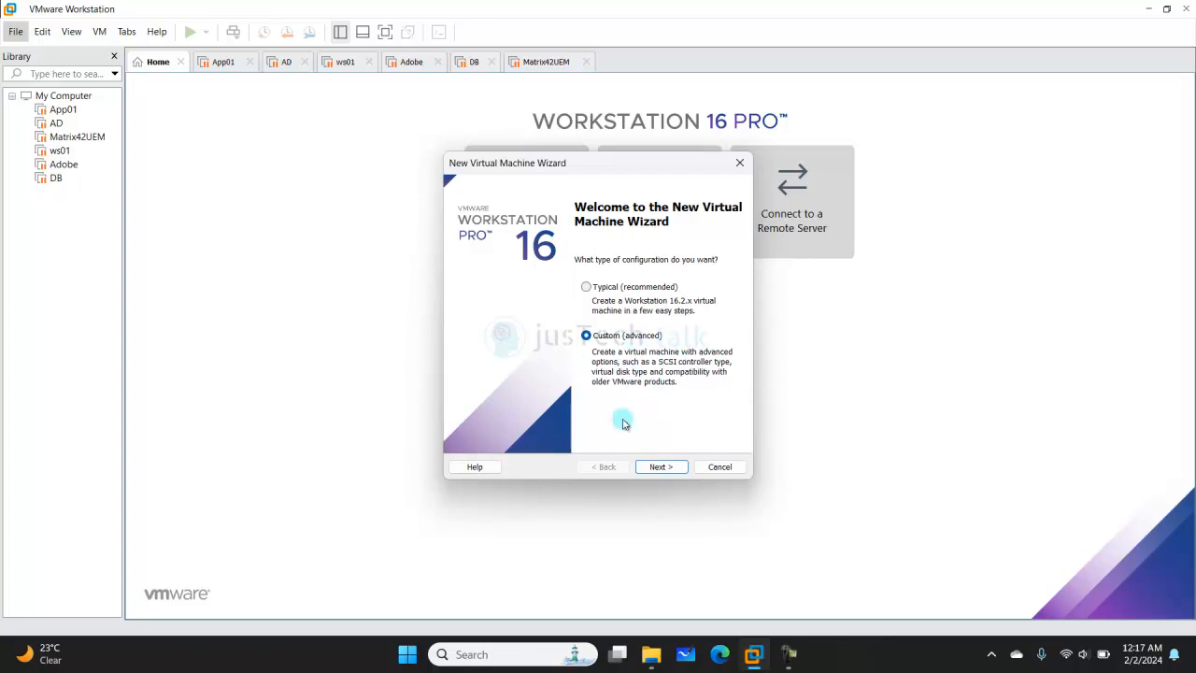
- Continue with Custom configuration and keep Workstation 16.2.x hardware compatibility
left_click(659, 467)
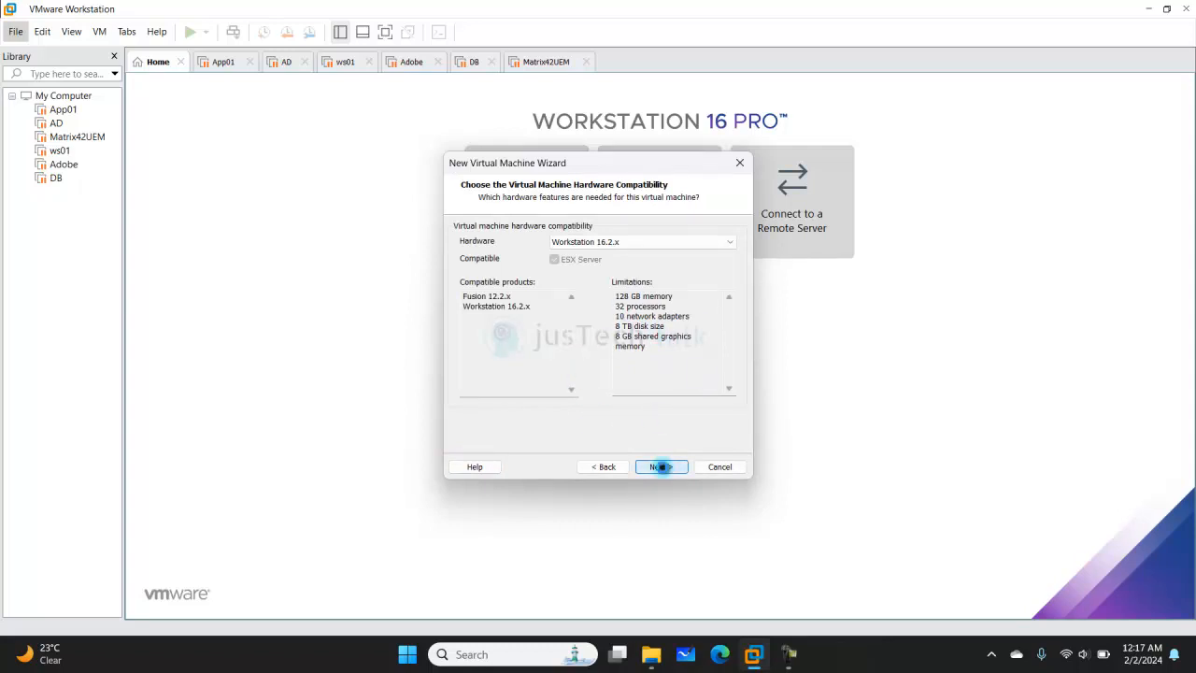
left_click(661, 467)
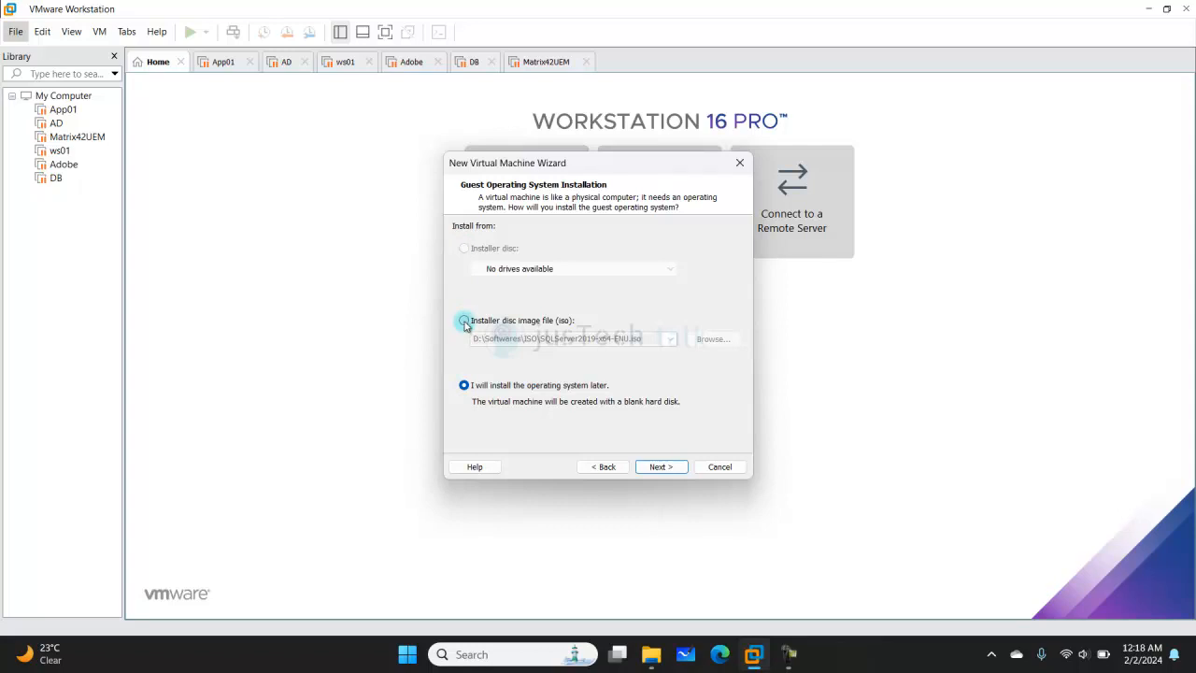
- Choose the installer disc image option and paste D:\Softwares\ISO\ubuntu-23.10.1-desktop-amd64.iso as the path
left_click(464, 322)
double_click(654, 338)
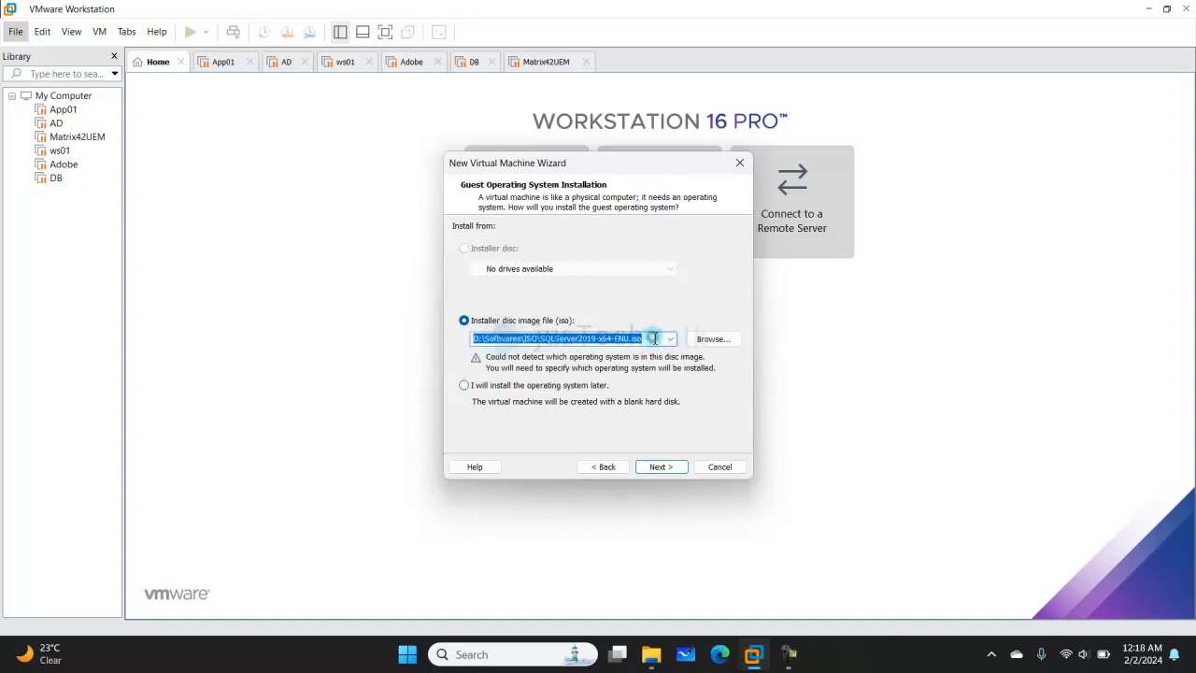
type("D:\\Softwares\\ISO\\ubuntu-23.10.1-desktop-amd64.iso")
key("BackSpace")
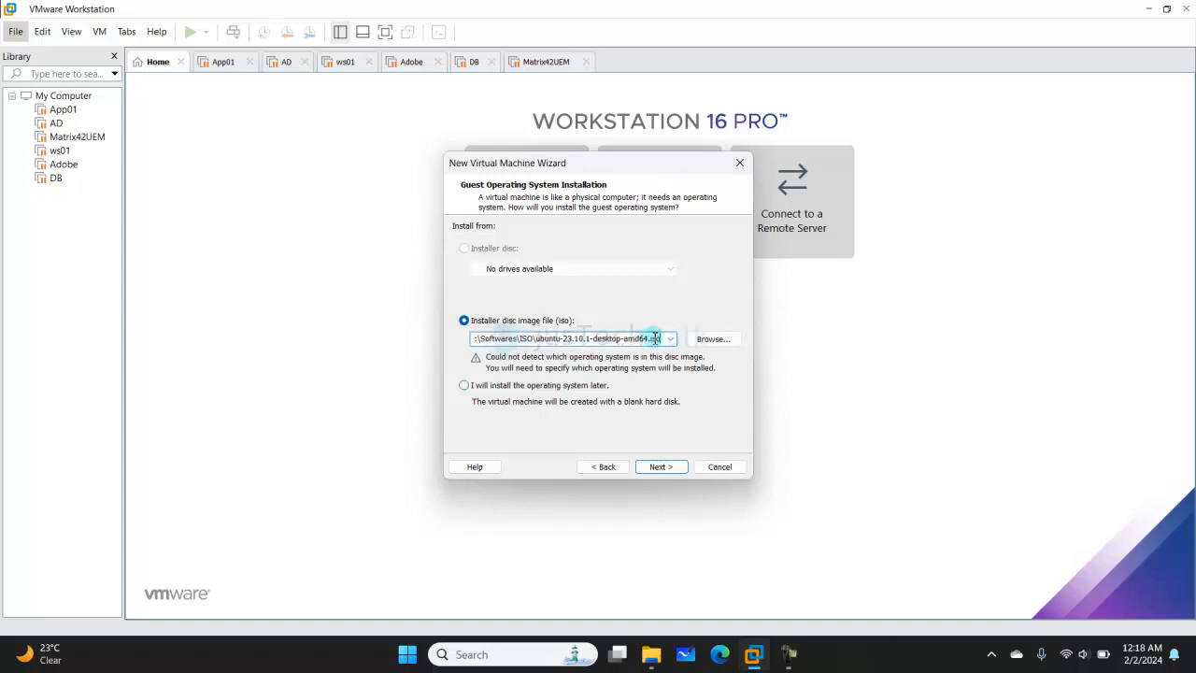
key("Home")
- Remove the stray leading quote so Ubuntu 64-bit 23.10.1 is detected, then continue
key("alt+o")
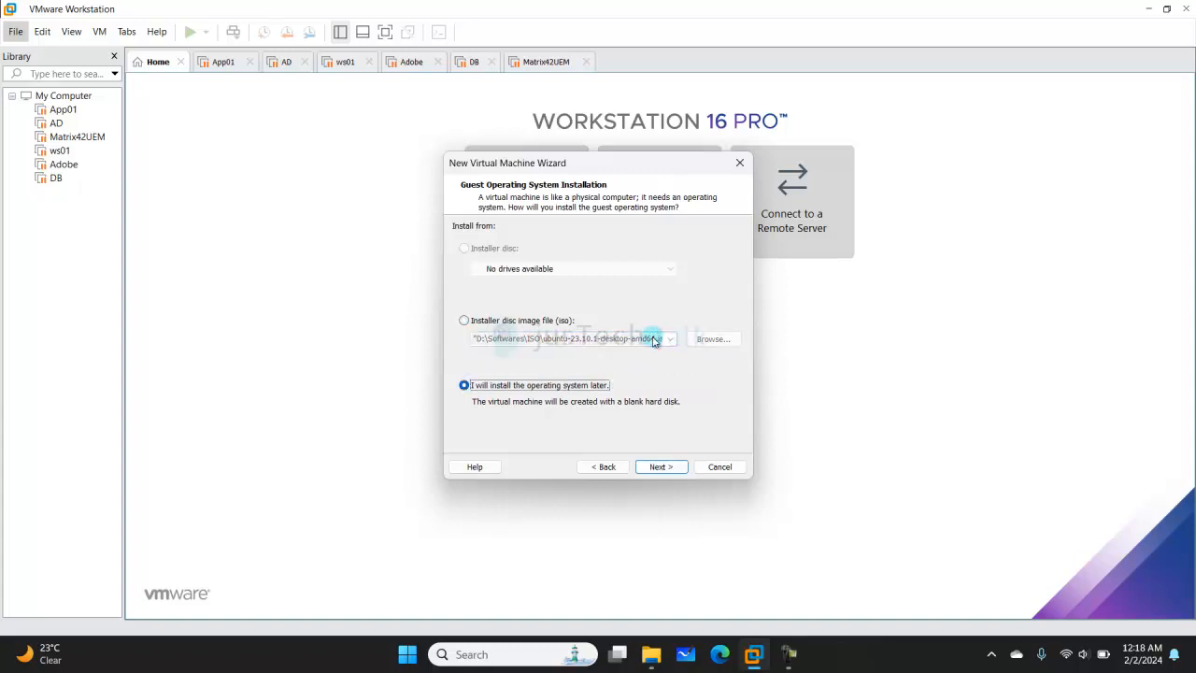
key("alt+m")
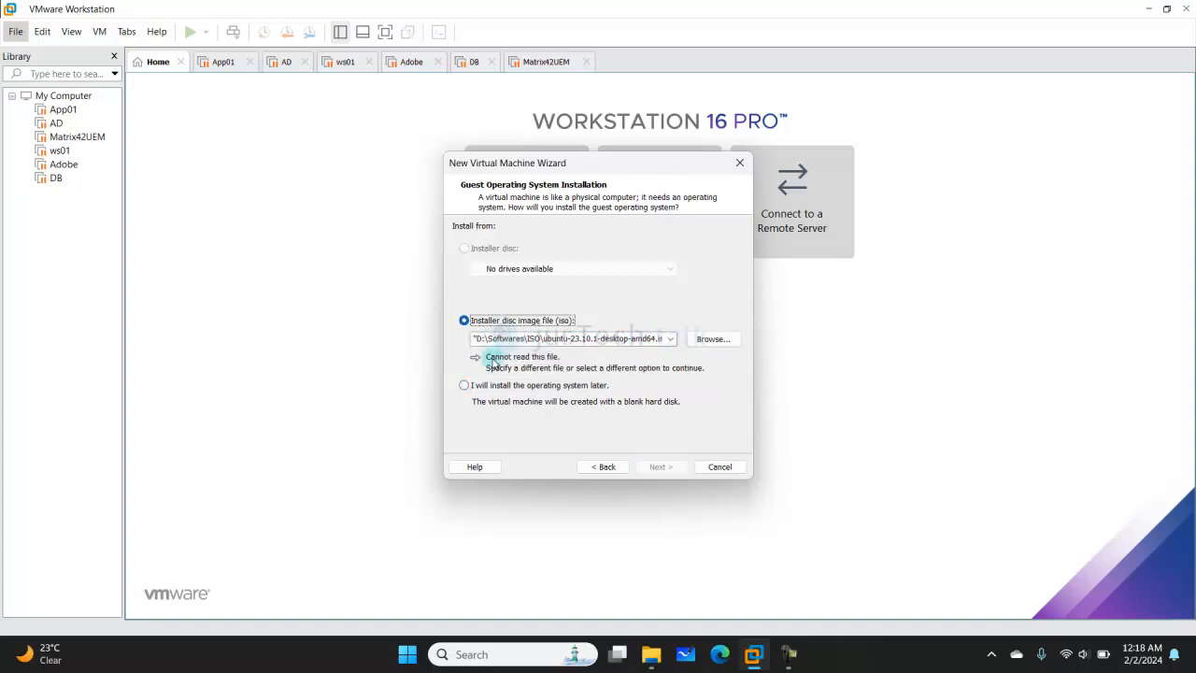
key("Tab")
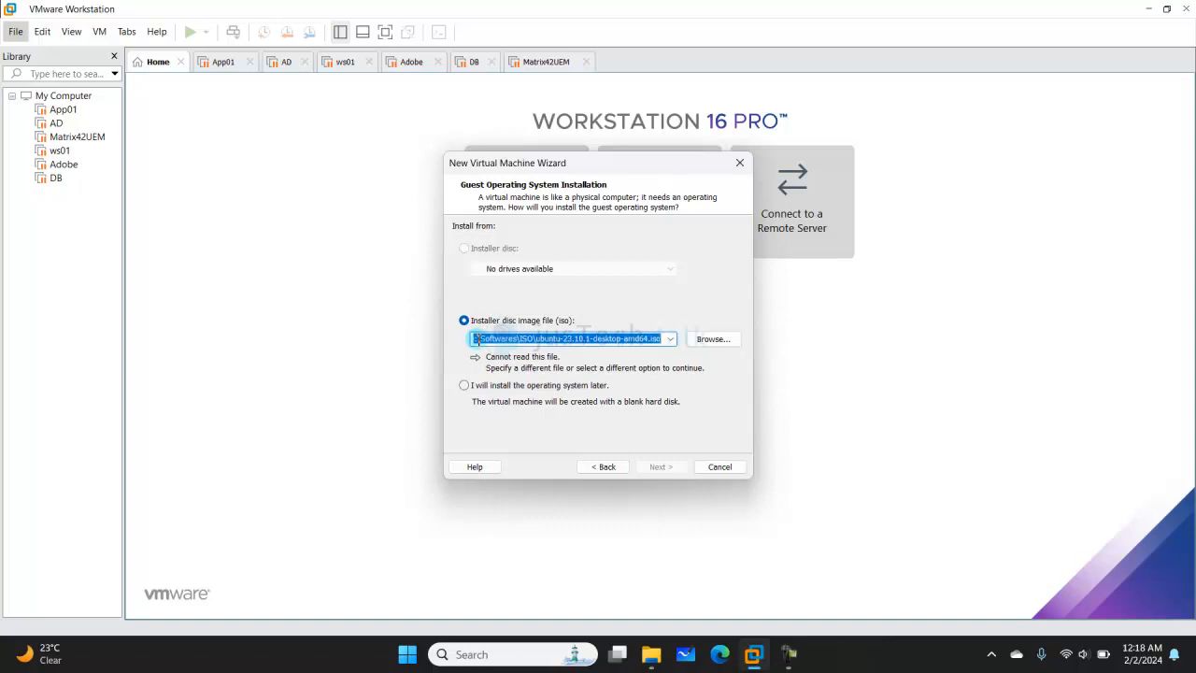
left_click(479, 338)
left_click(478, 338)
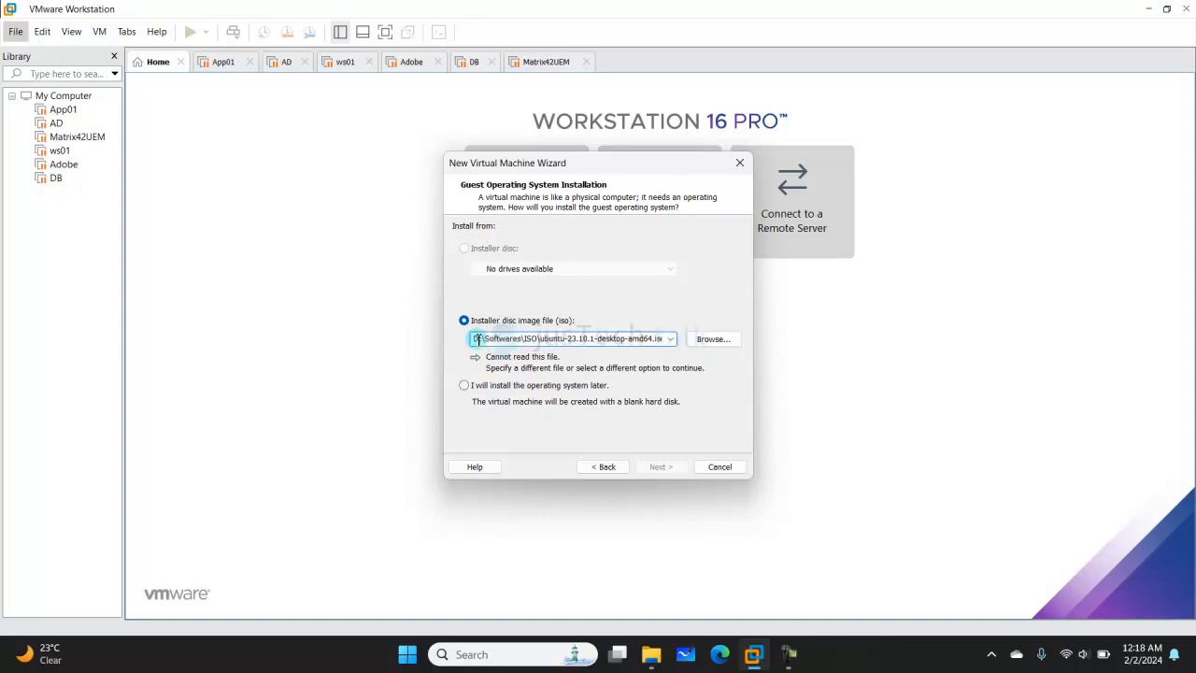
key("alt+m")
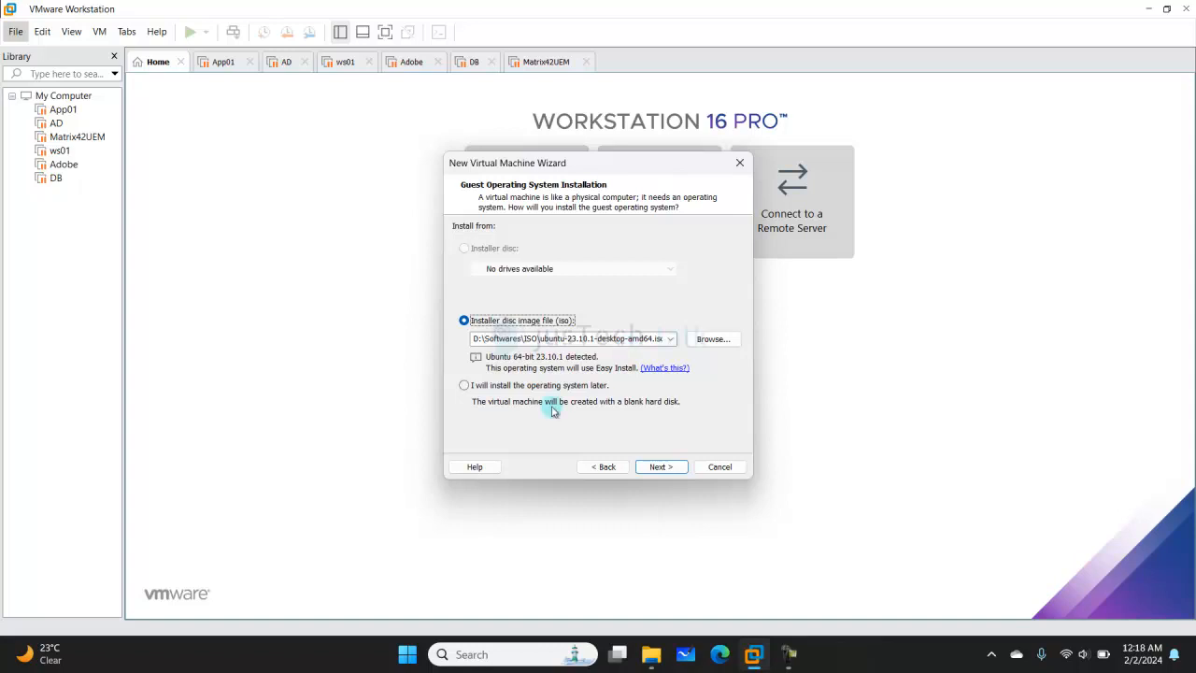
left_click(662, 466)
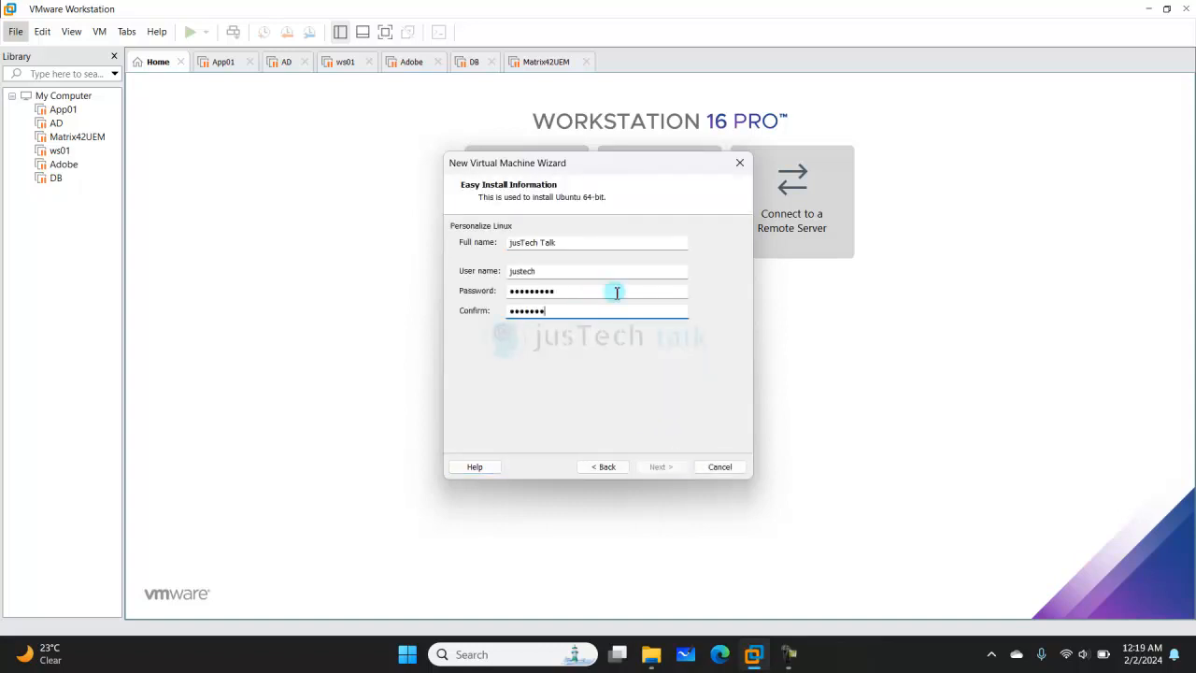
- Enter the Linux account's full name, user name and matching password, then continue
type("**")
left_click(660, 467)
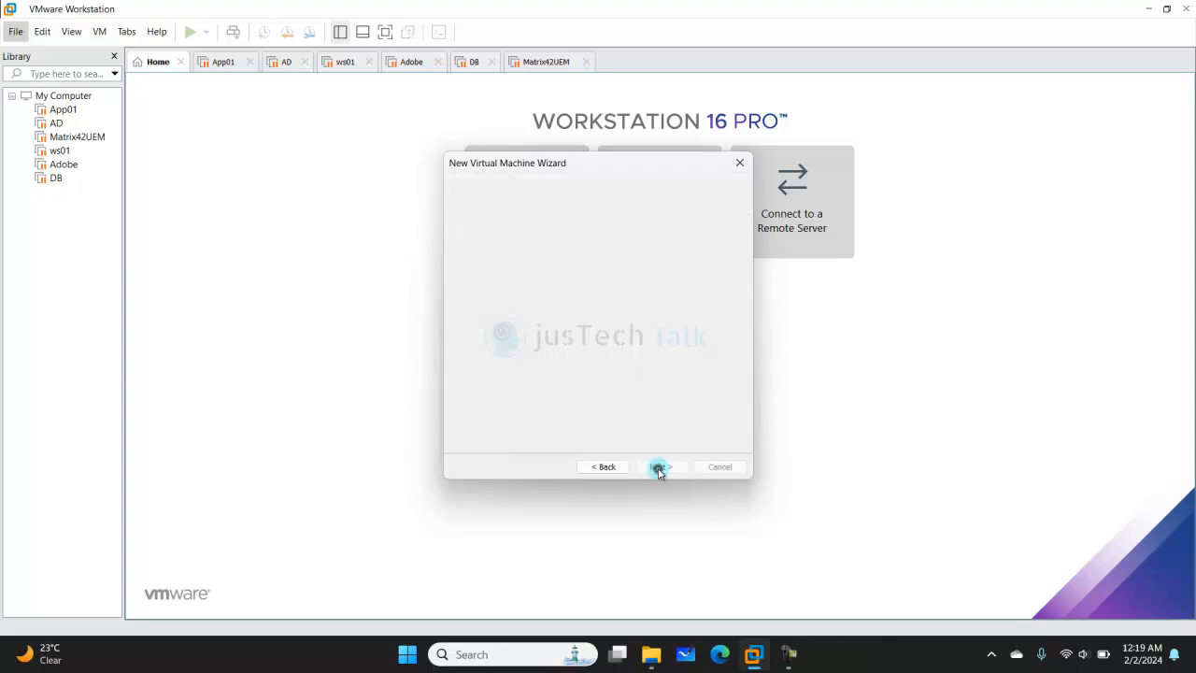
left_click_drag(523, 246, 440, 252)
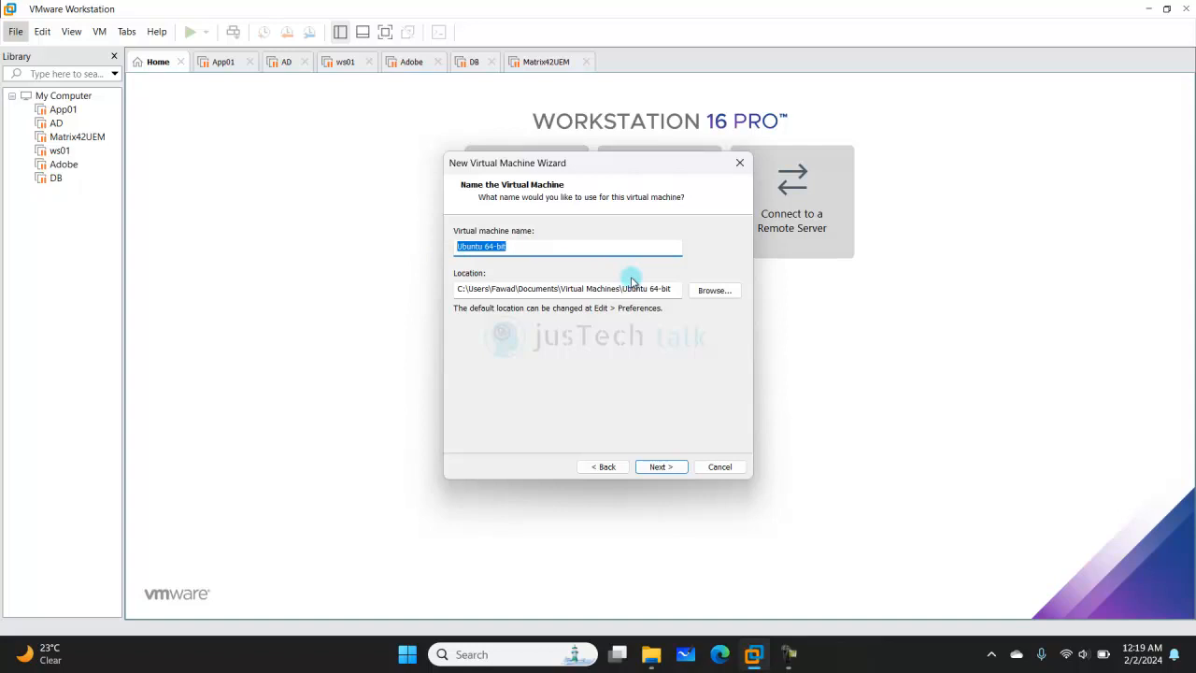
- Name the virtual machine 'Ubuntu'
type("UB")
key("BackSpace")
type("buntu23.10")
key("BackSpace")
key("BackSpace")
key("BackSpace")
key("BackSpace")
key("BackSpace")
- Change the storage location to D:\Virtual Machines\Ubuntu
left_click(559, 289)
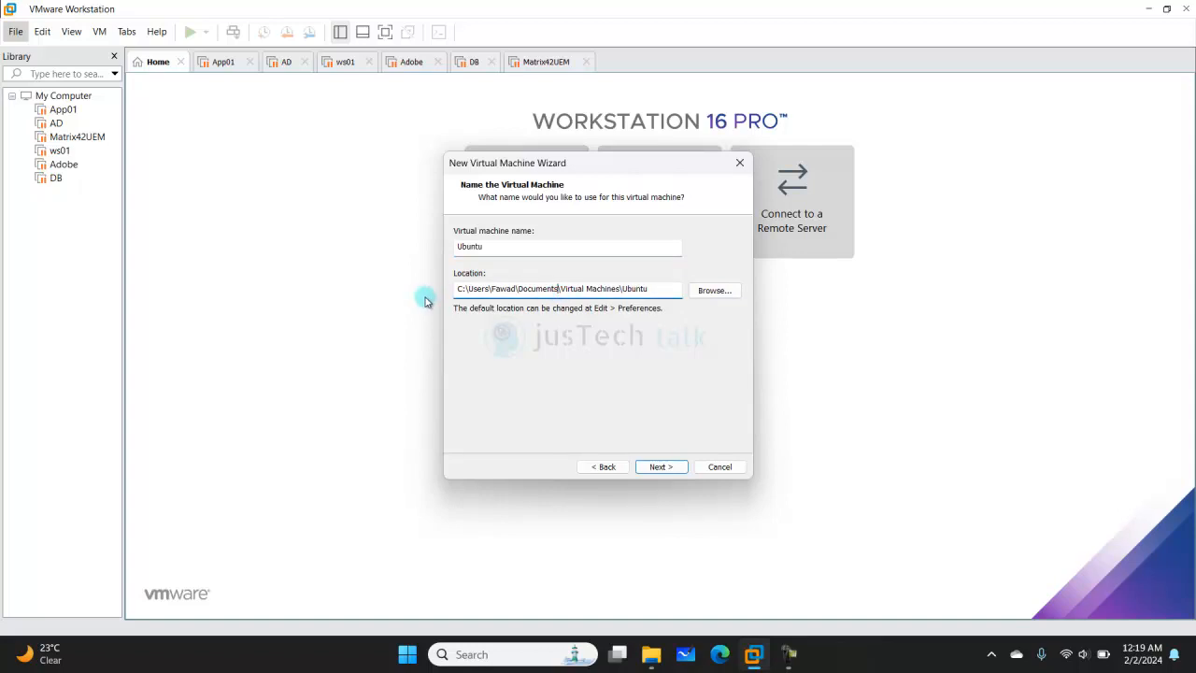
key("shift+Home")
type("D:\\")
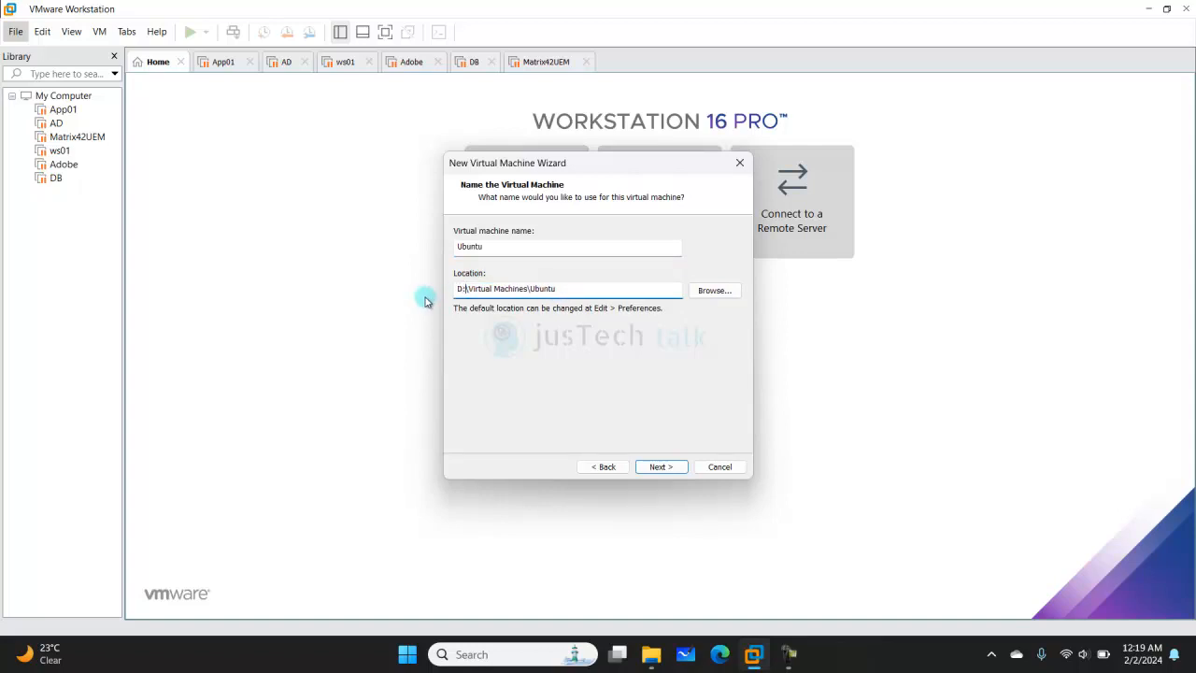
key("BackSpace")
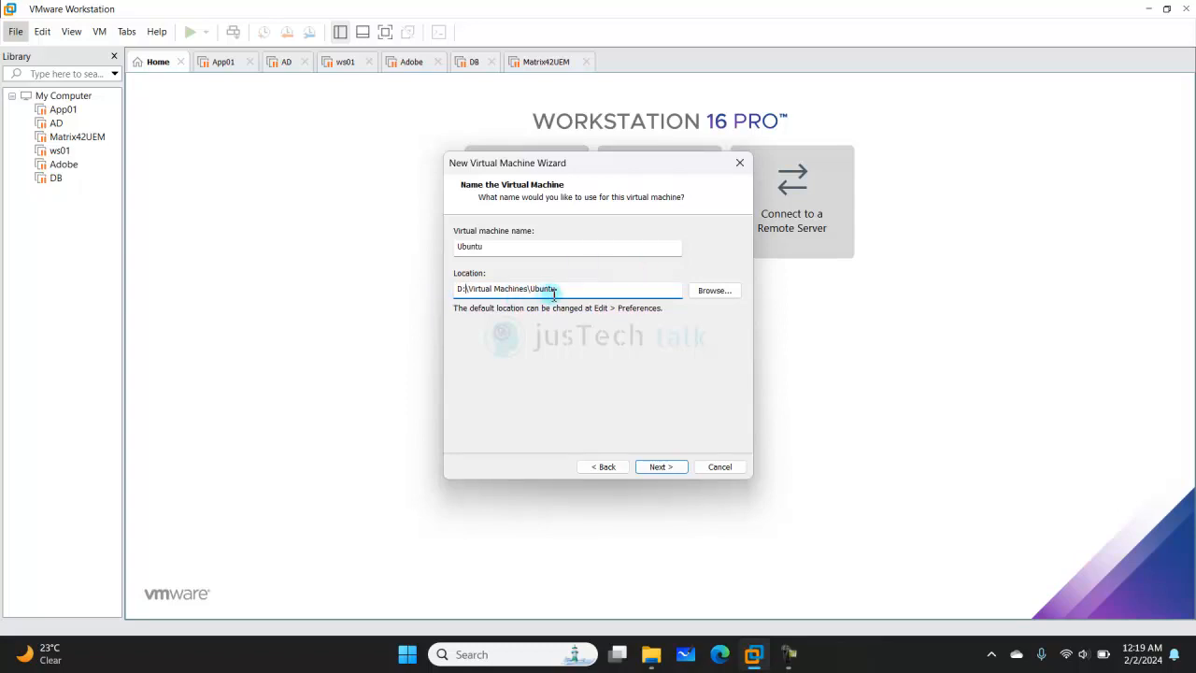
left_click(652, 657)
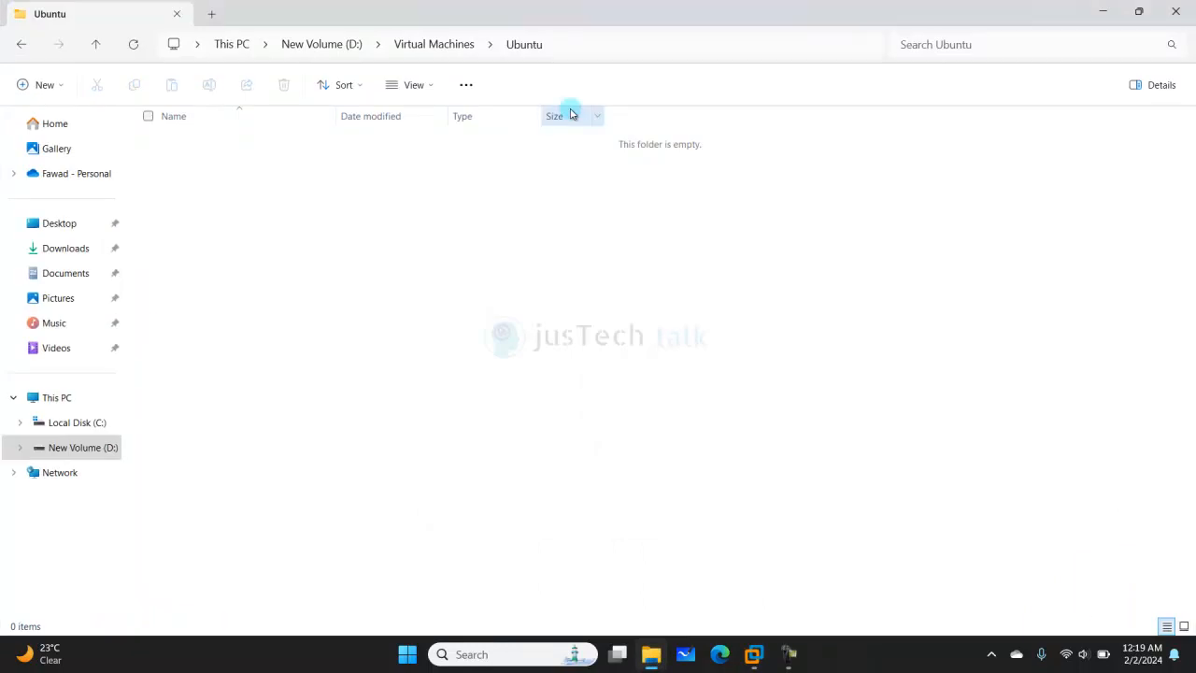
left_click(1103, 11)
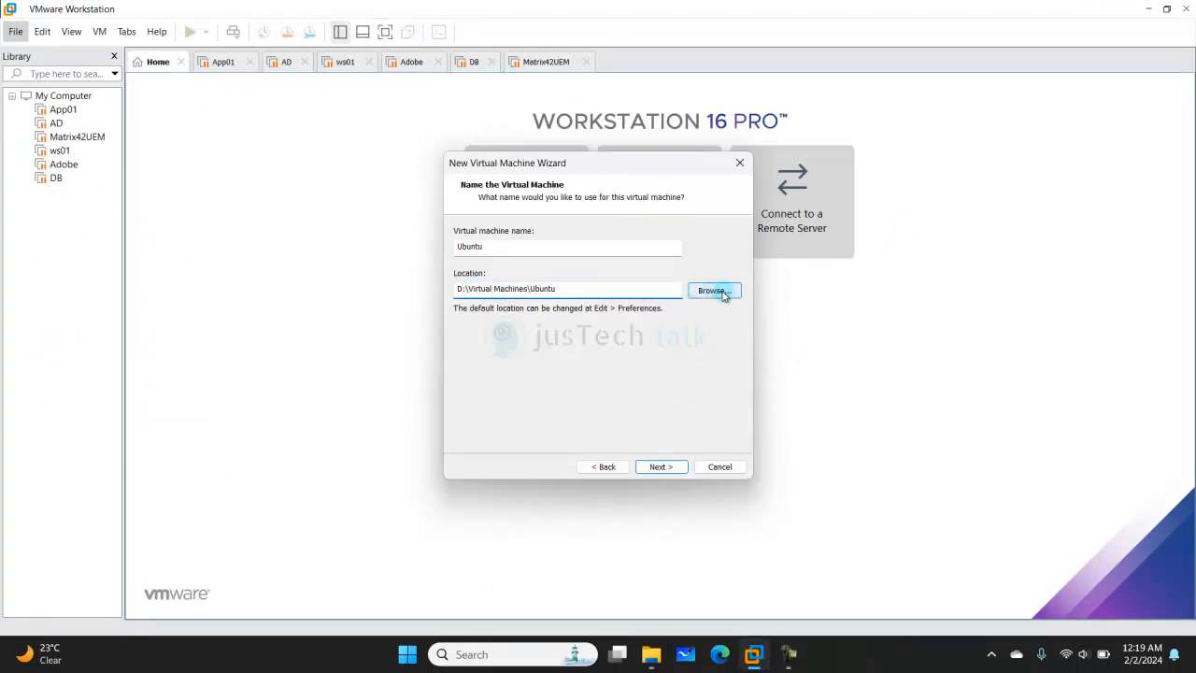
- Configure 2 processors with 2 cores each, 4 cores in total
left_click(661, 466)
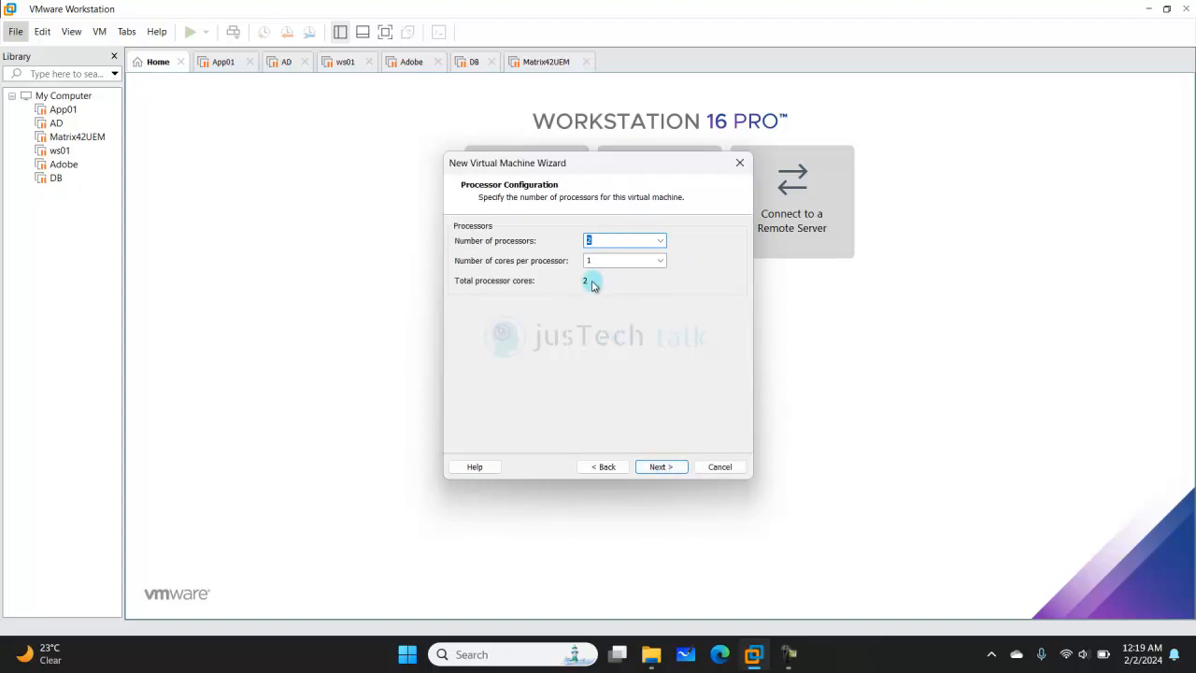
left_click(660, 261)
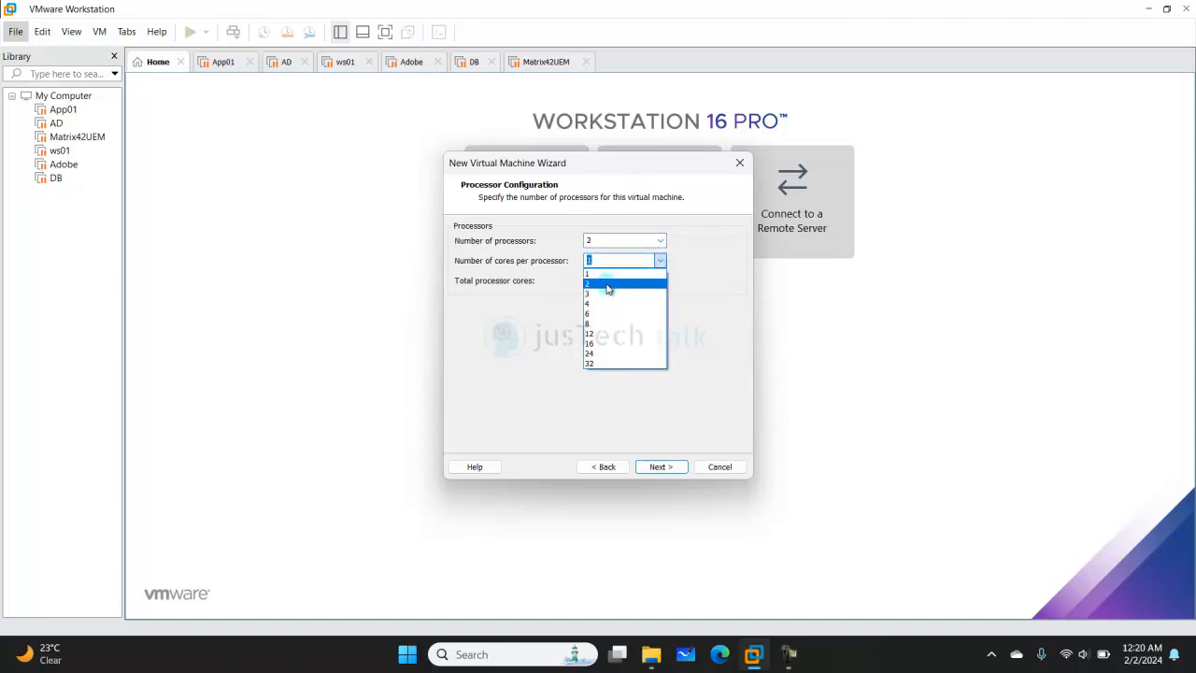
left_click(608, 284)
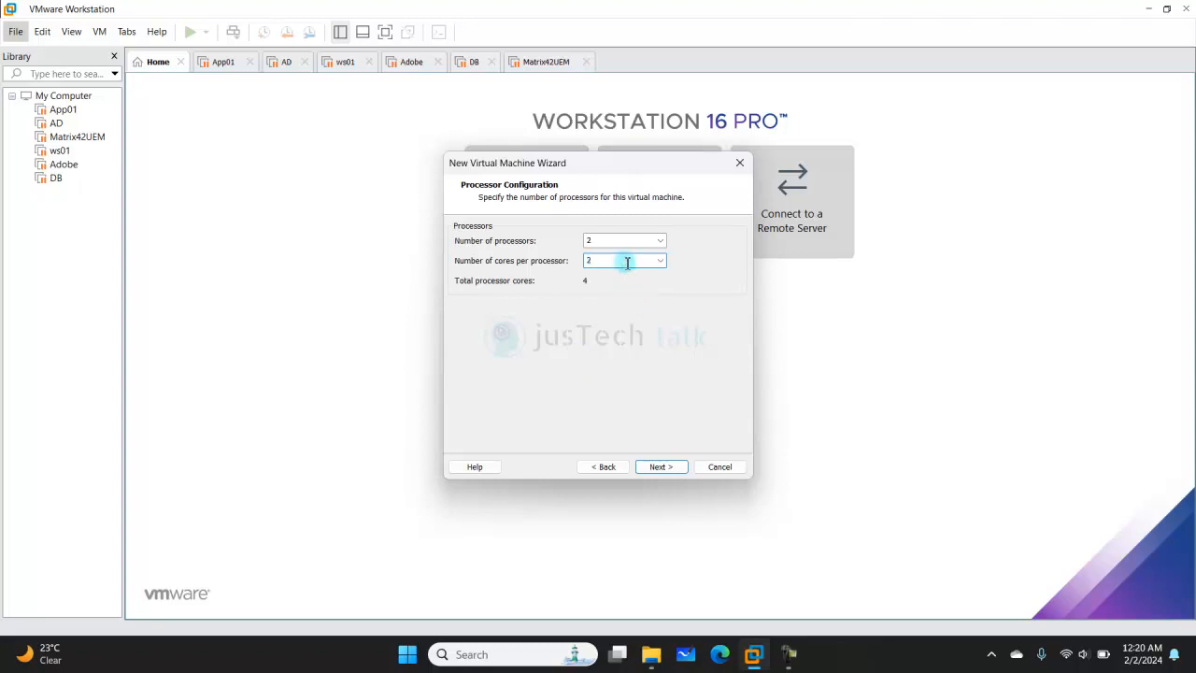
left_click(660, 466)
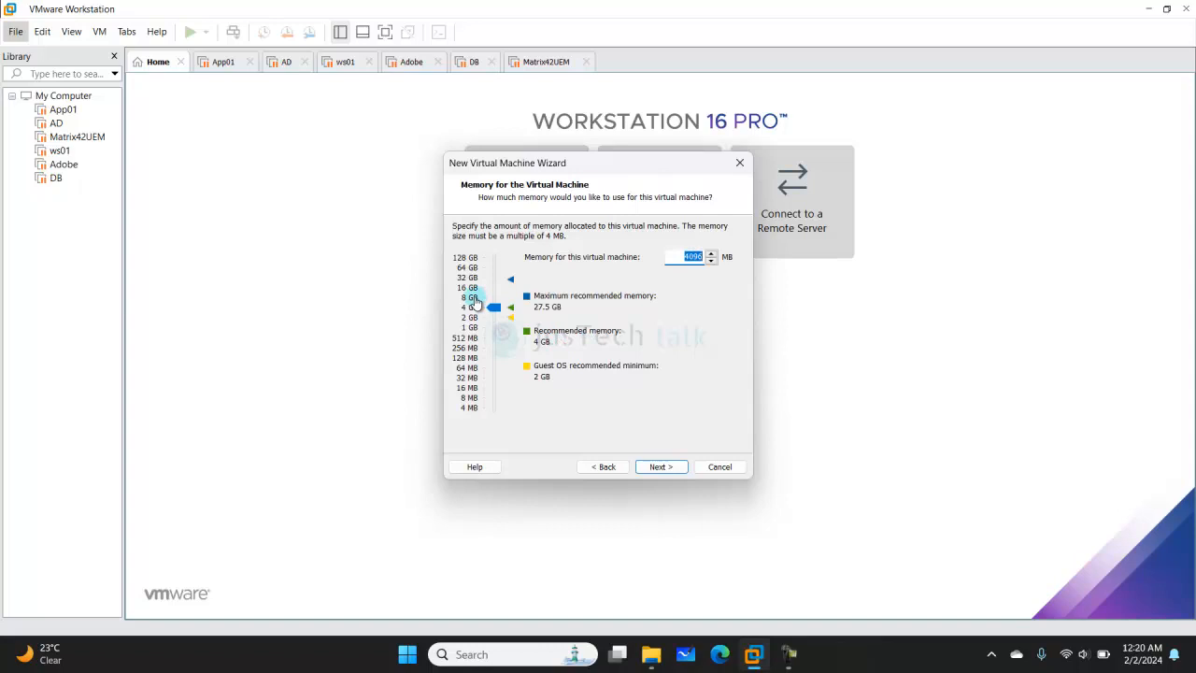
- Set the virtual machine's memory to 8192 MB (8 GB)
left_click(475, 298)
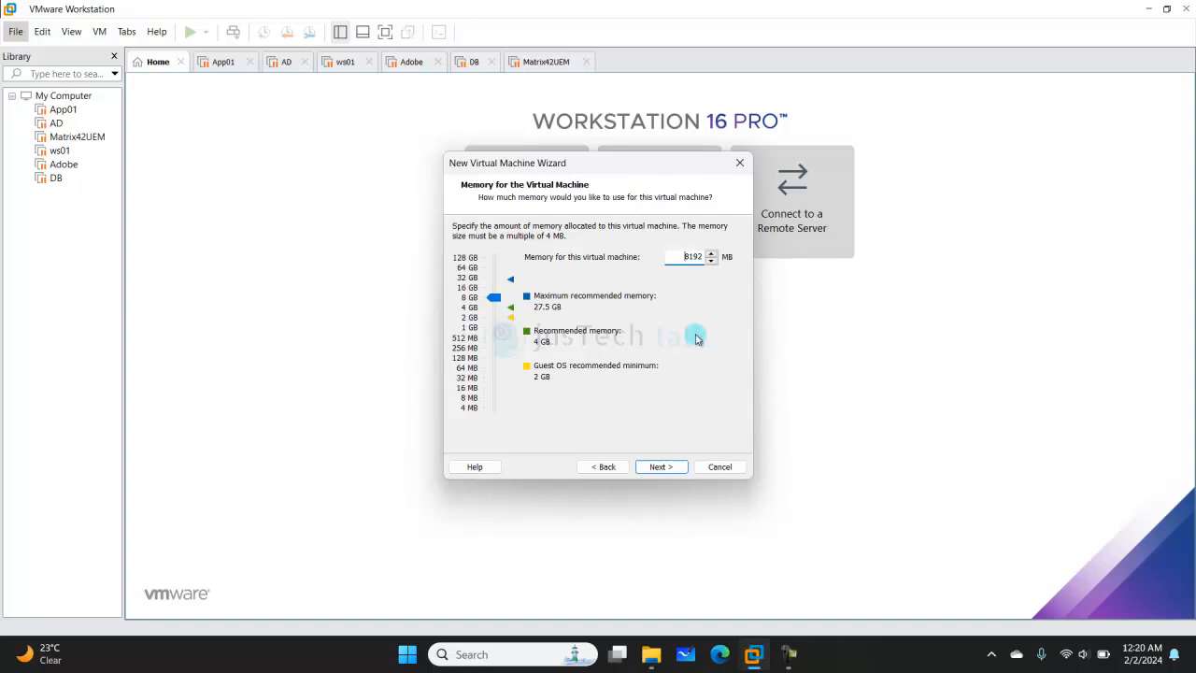
left_click(661, 467)
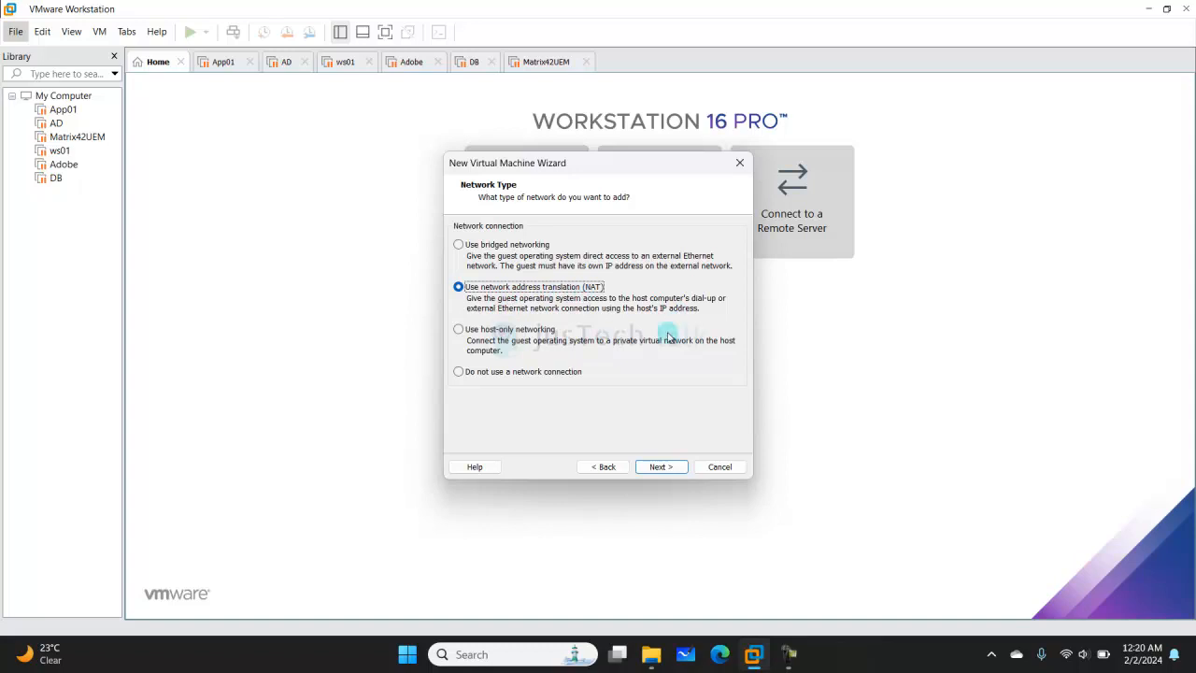
- Keep the NAT network, LSI Logic controller and SCSI disk type defaults
left_click(662, 467)
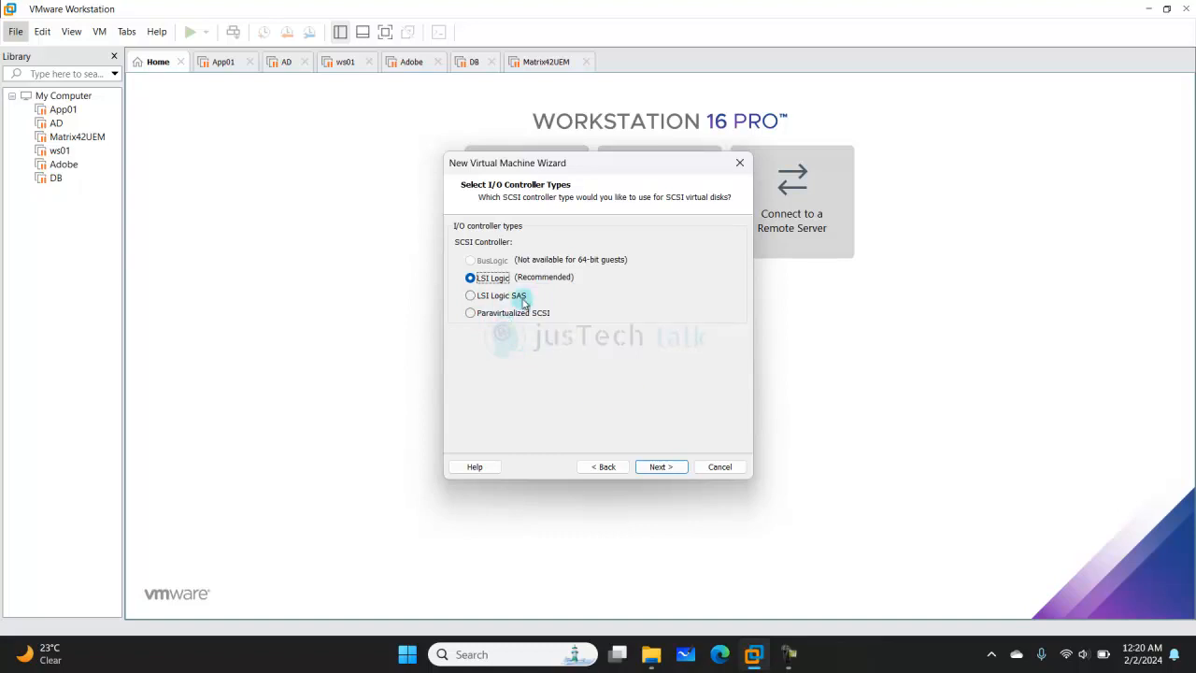
left_click(675, 470)
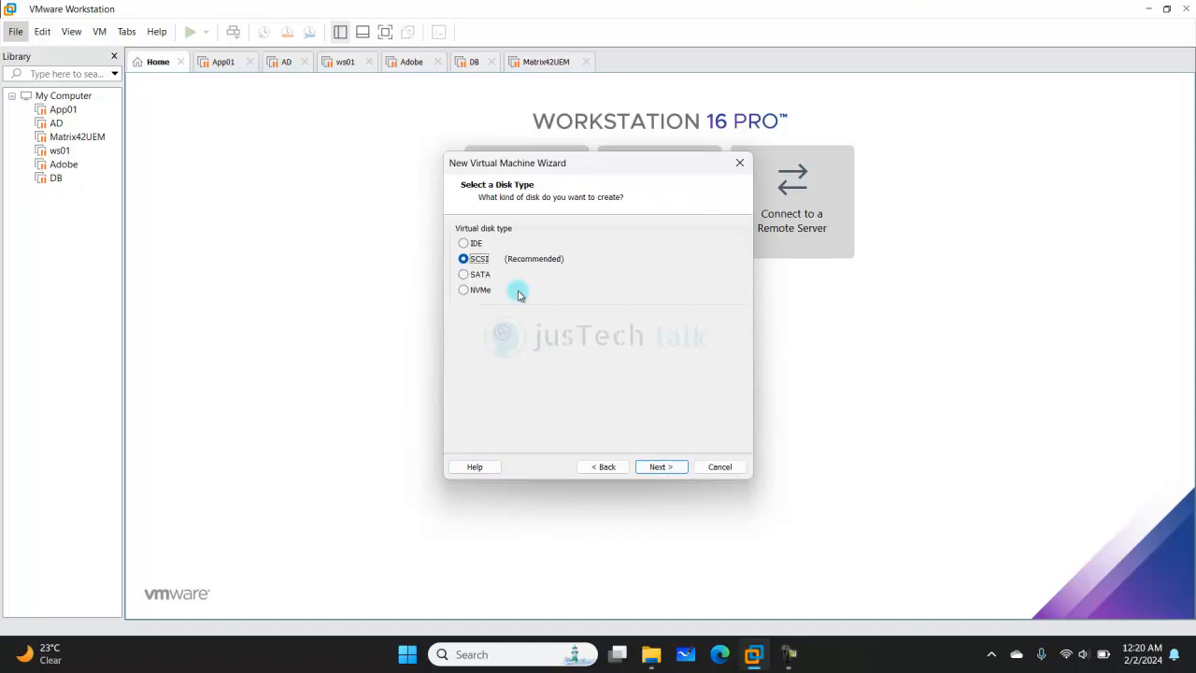
left_click(667, 469)
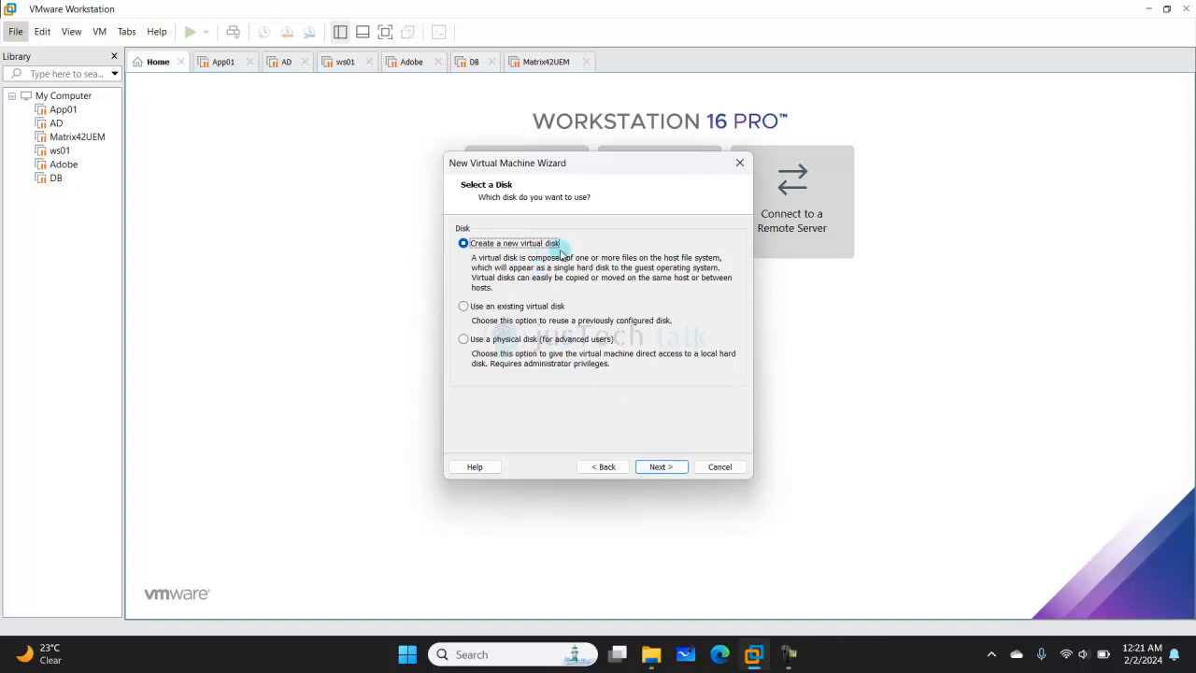
- Create a new 25 GB virtual disk stored as a single file
left_click(658, 469)
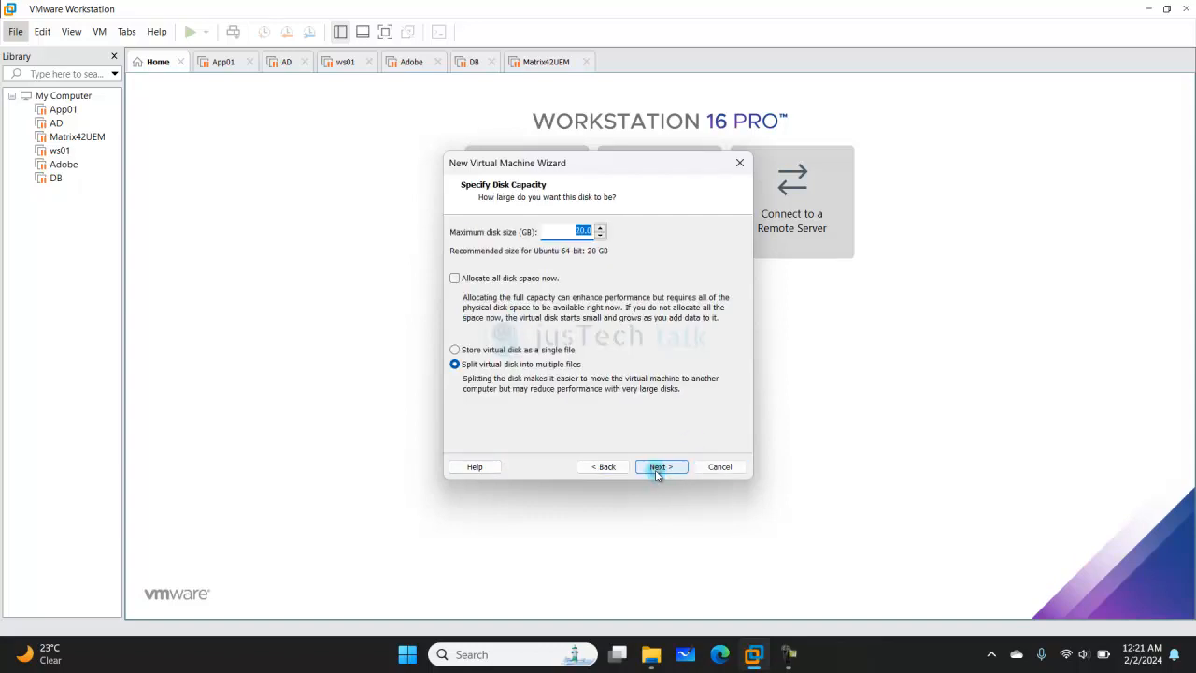
double_click(582, 230)
left_click_drag(582, 230, 552, 233)
type("25")
left_click(455, 350)
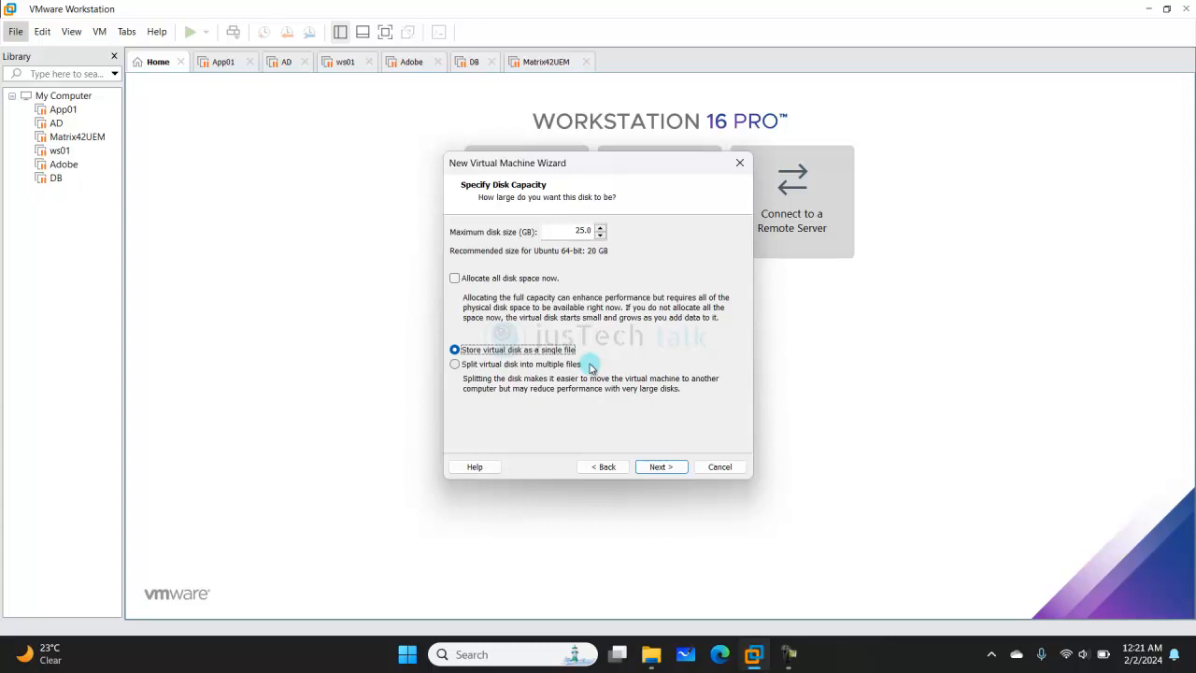
left_click(668, 467)
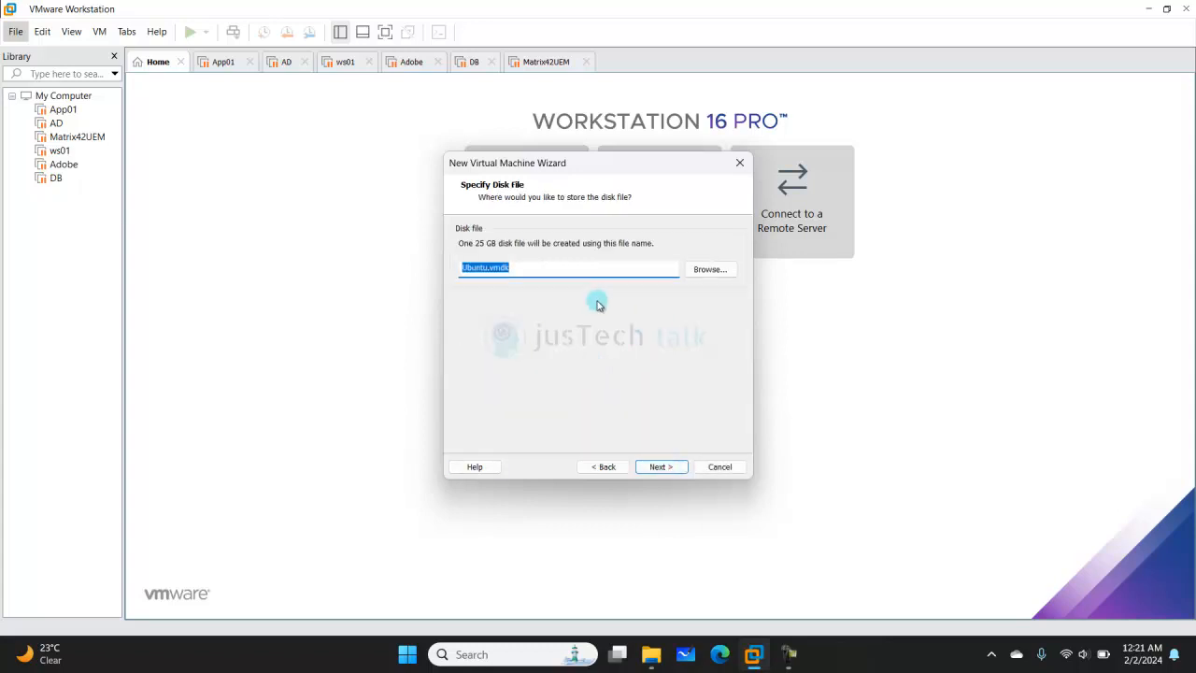
- Keep the default disk file name Ubuntu.vmdk and continue to the Ready to Create summary
left_click(667, 467)
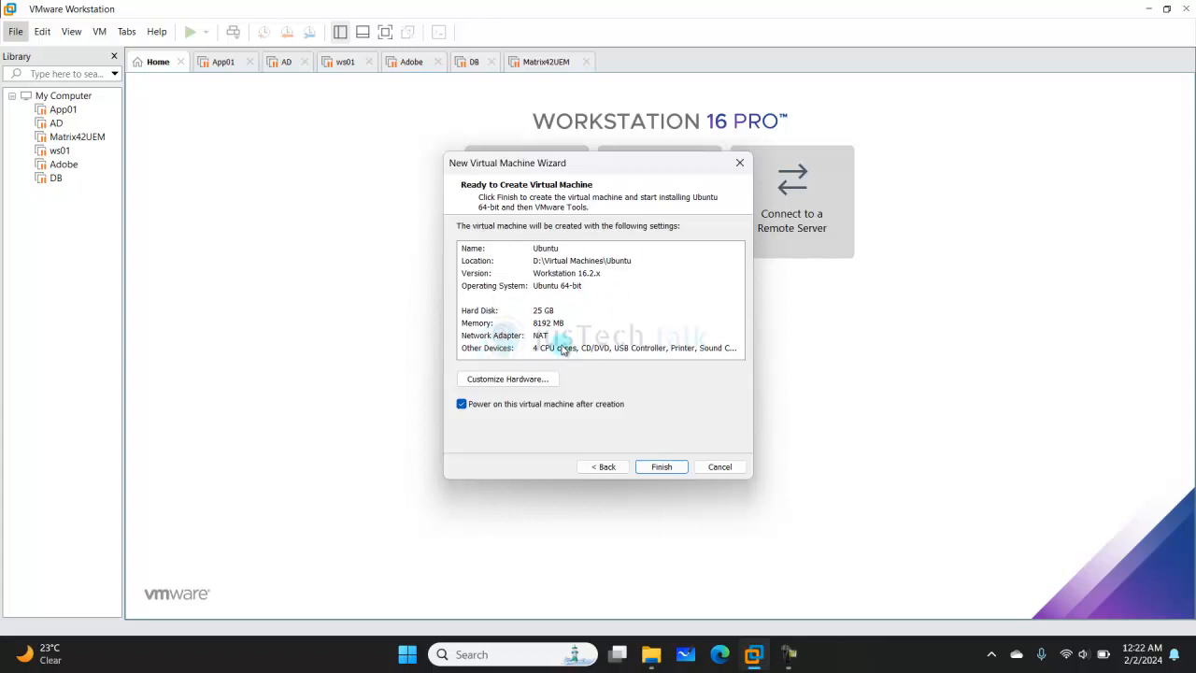
- Remove the Printer from the VM's hardware, keeping CPU, CD/DVD, USB Controller and Sound Card
left_click(535, 380)
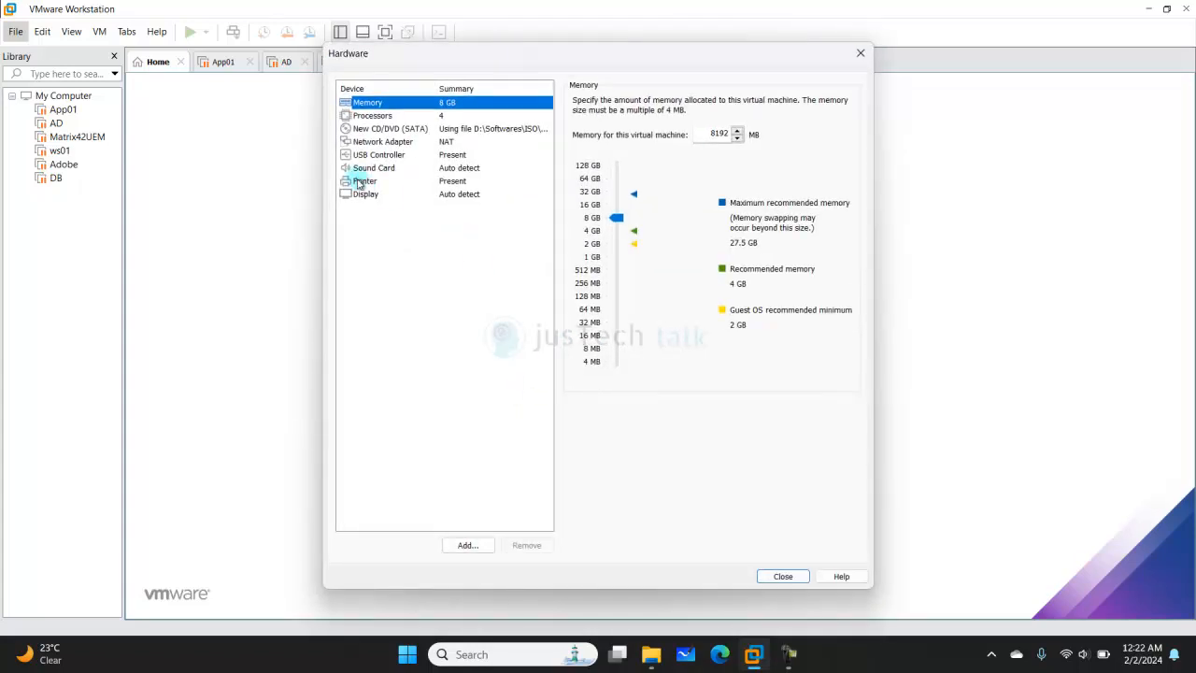
left_click(358, 182)
left_click(526, 545)
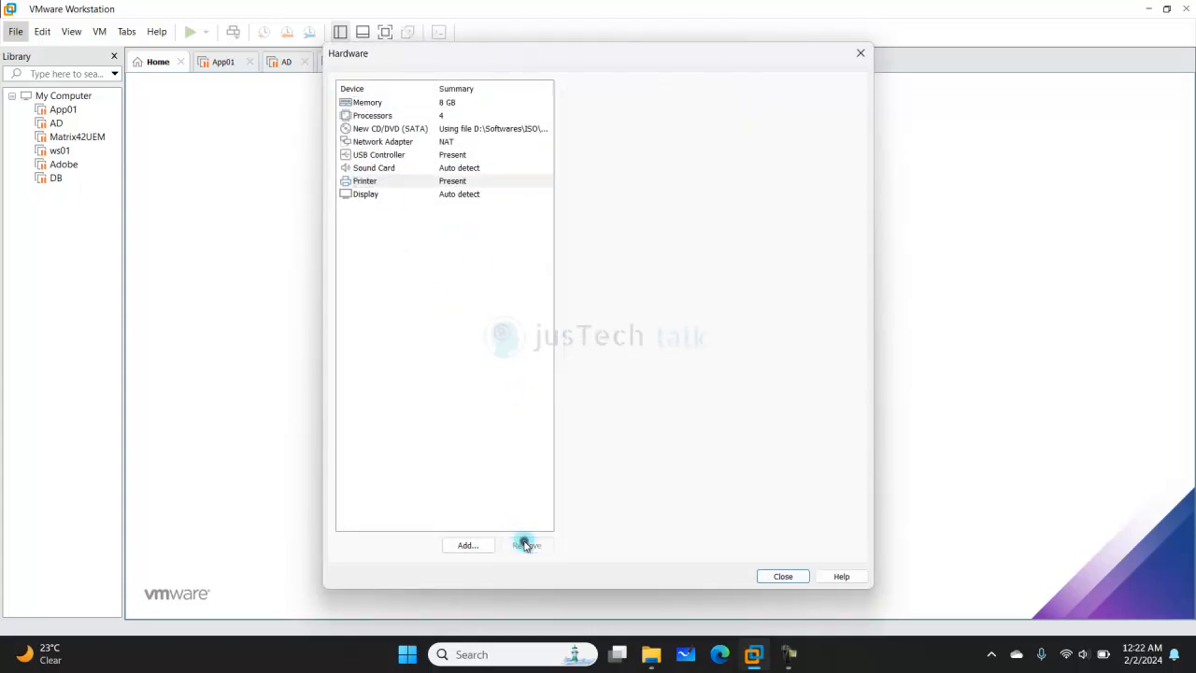
left_click(391, 169)
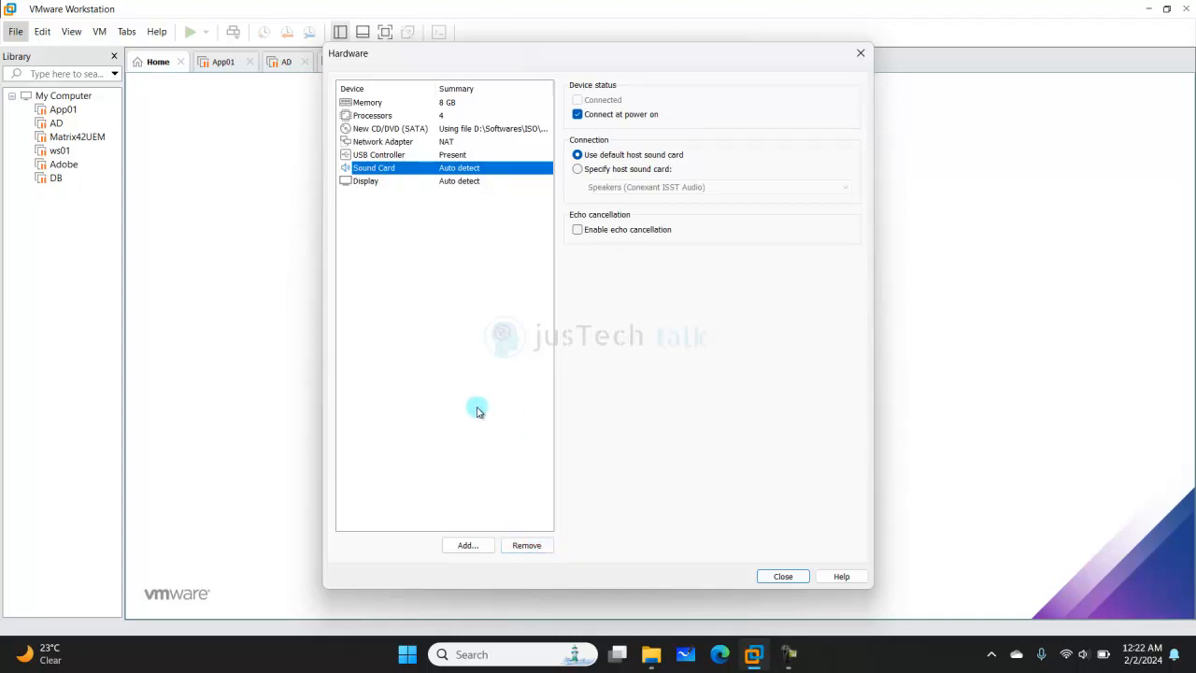
left_click(795, 579)
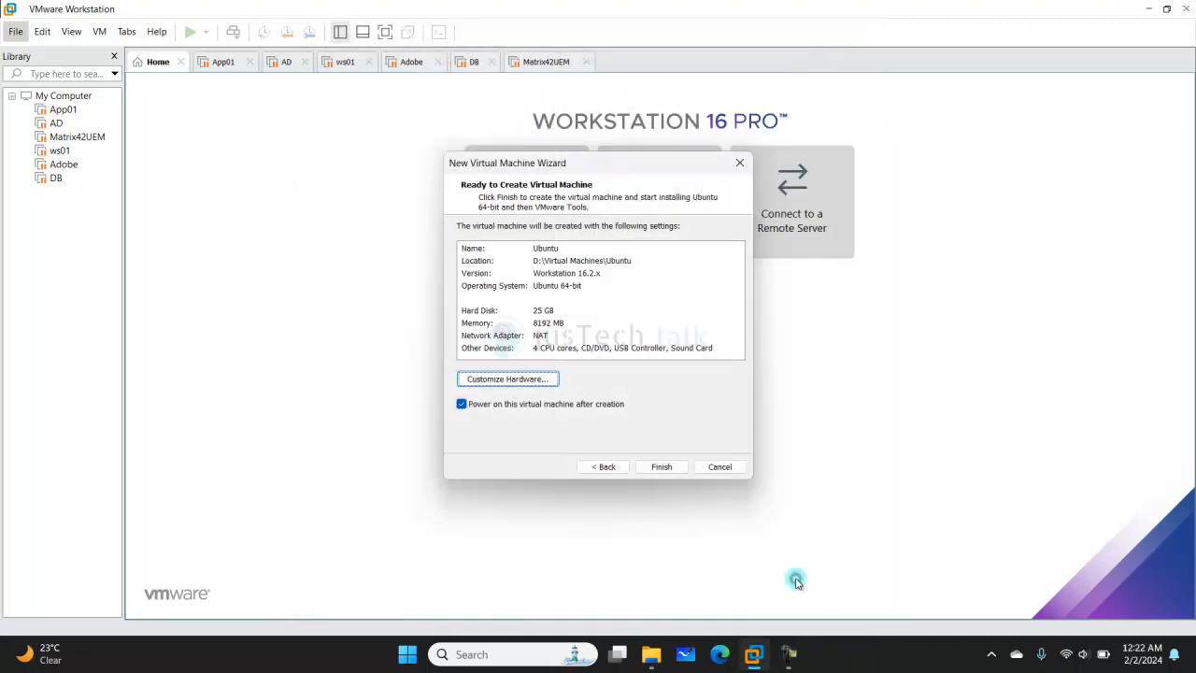
- Finish the wizard, dismiss the Easy Install notice and run the VM full screen
left_click(663, 467)
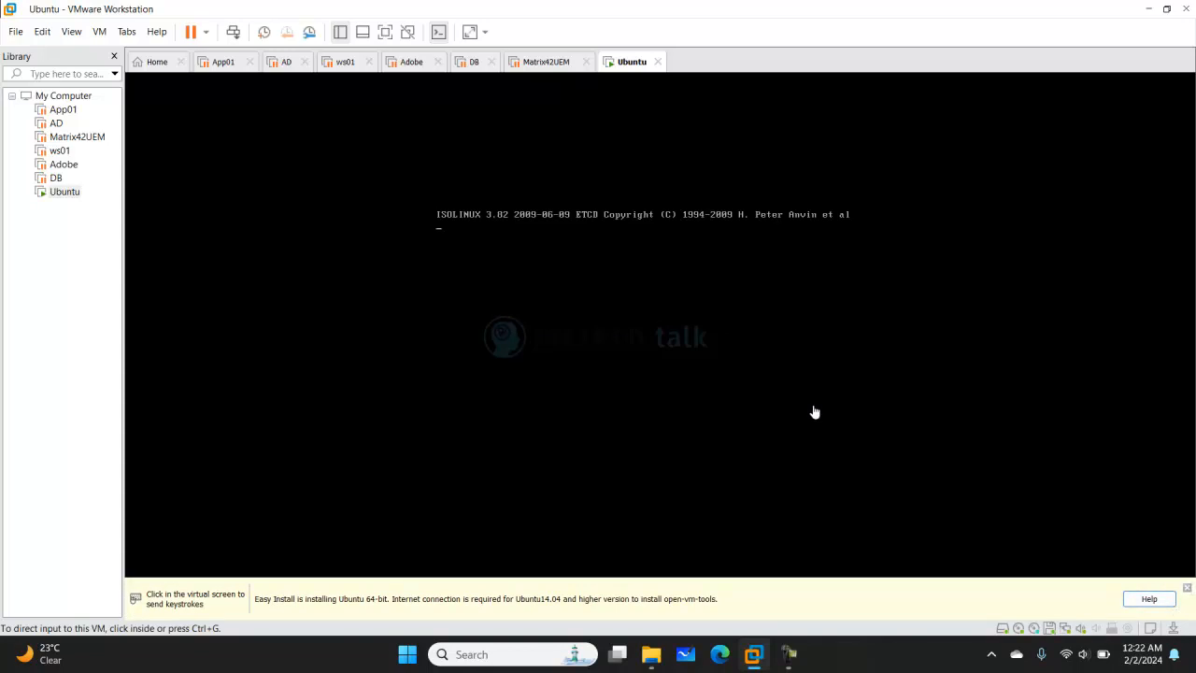
left_click(1186, 588)
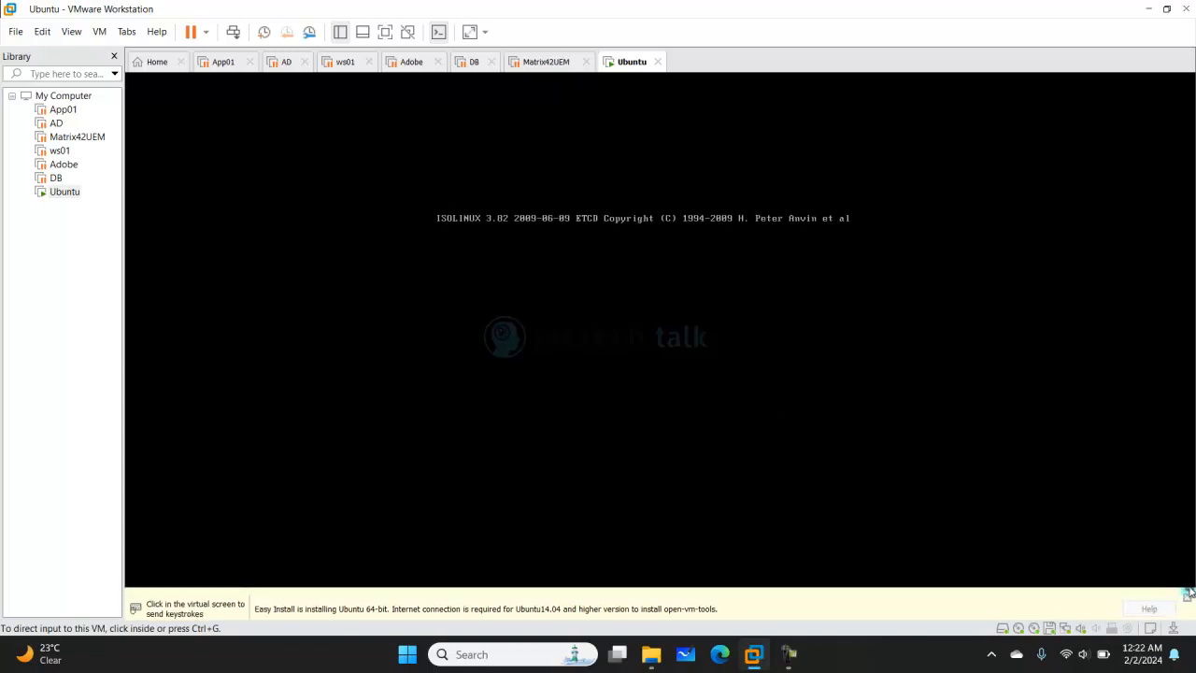
left_click(384, 32)
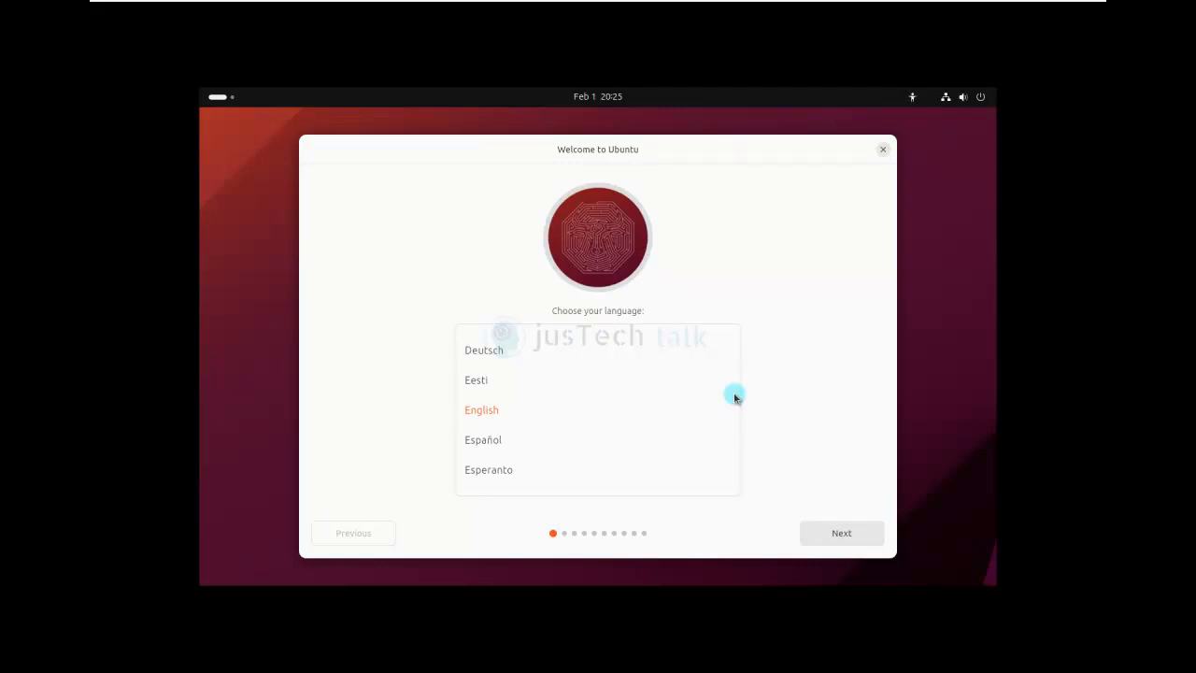
- Scroll through the Welcome to Ubuntu language list
scroll(617, 445, "down", 3)
scroll(617, 445, "down", 10)
scroll(618, 446, "down", 10)
scroll(618, 445, "up", 4)
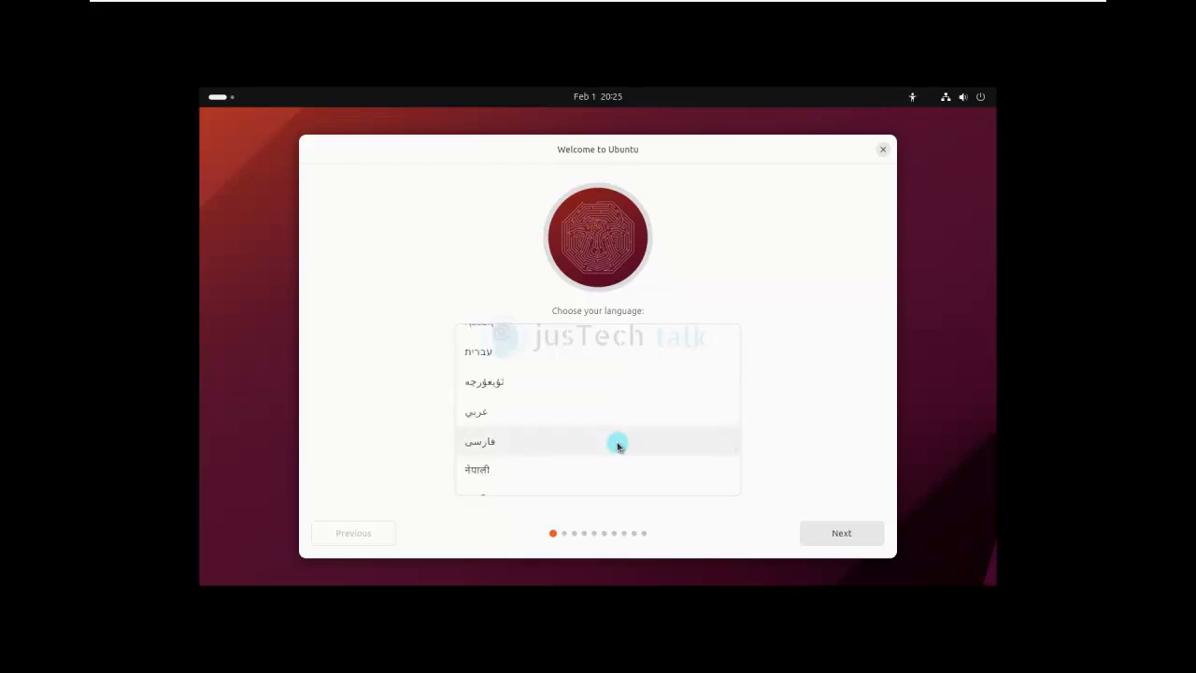
scroll(618, 446, "up", 1)
scroll(618, 445, "up", 6)
scroll(618, 446, "down", 13)
scroll(618, 445, "down", 10)
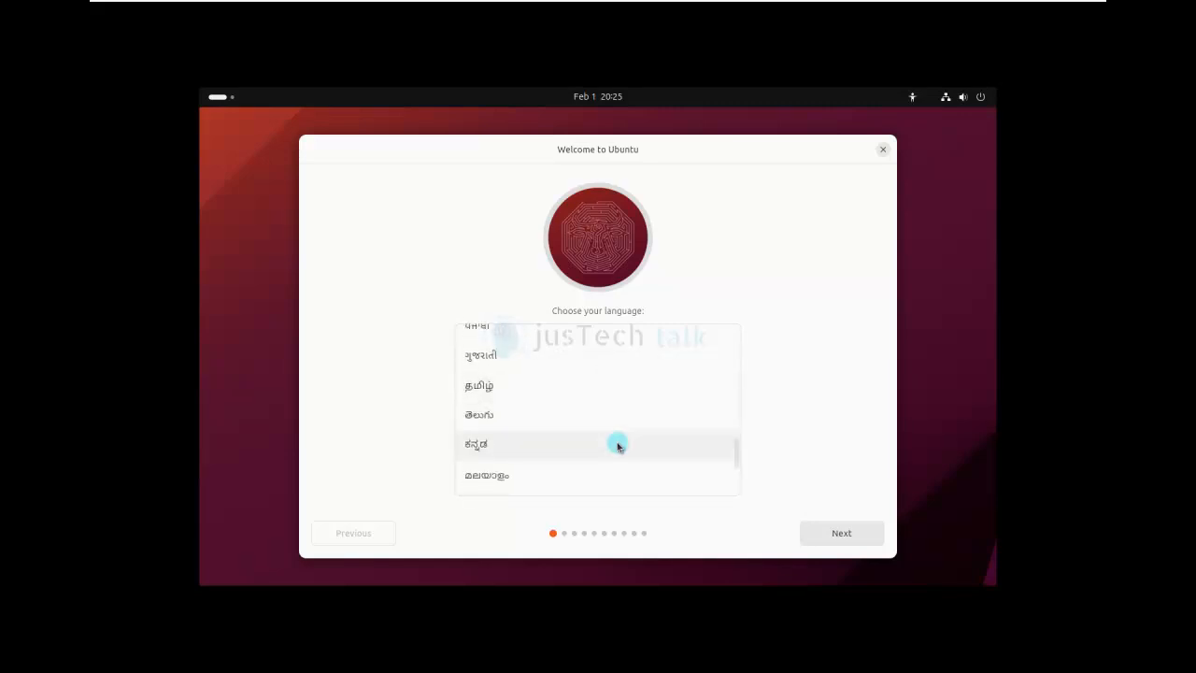
scroll(617, 446, "down", 6)
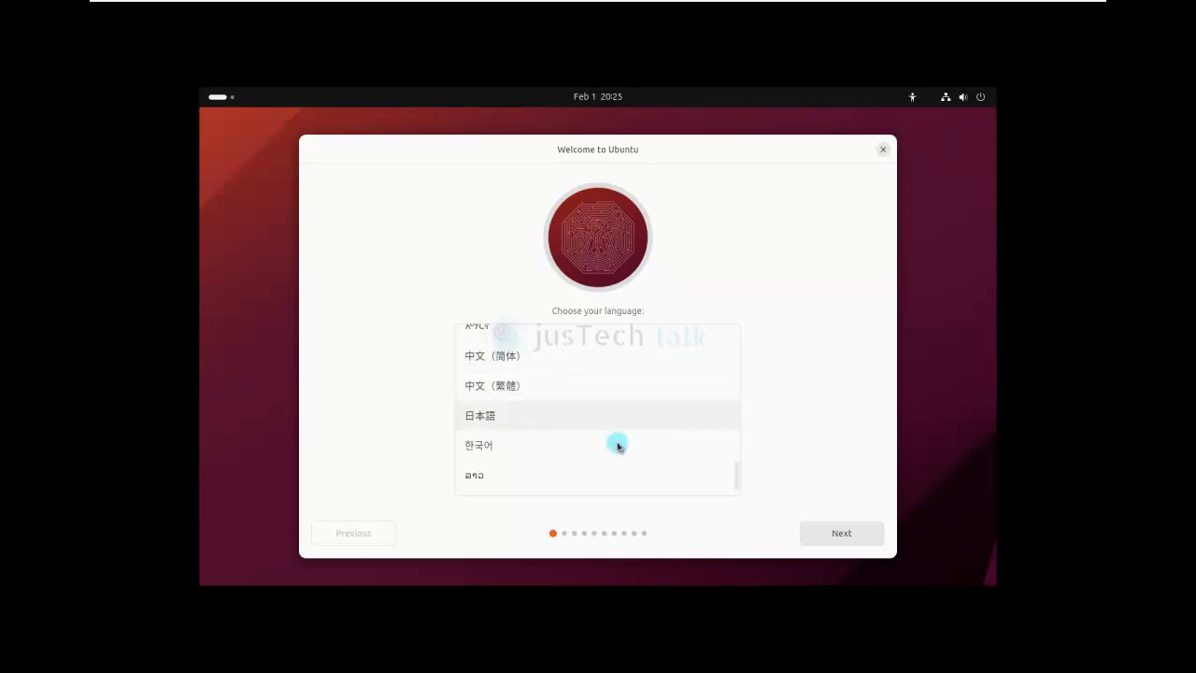
scroll(617, 446, "up", 18)
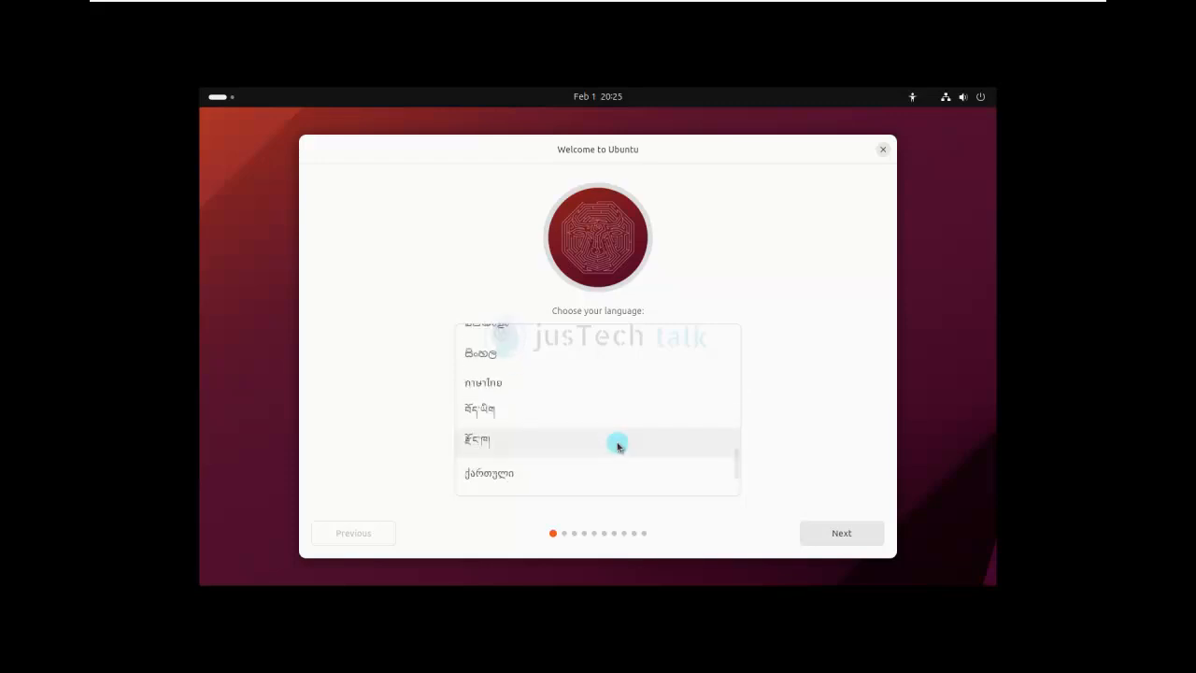
scroll(617, 446, "up", 15)
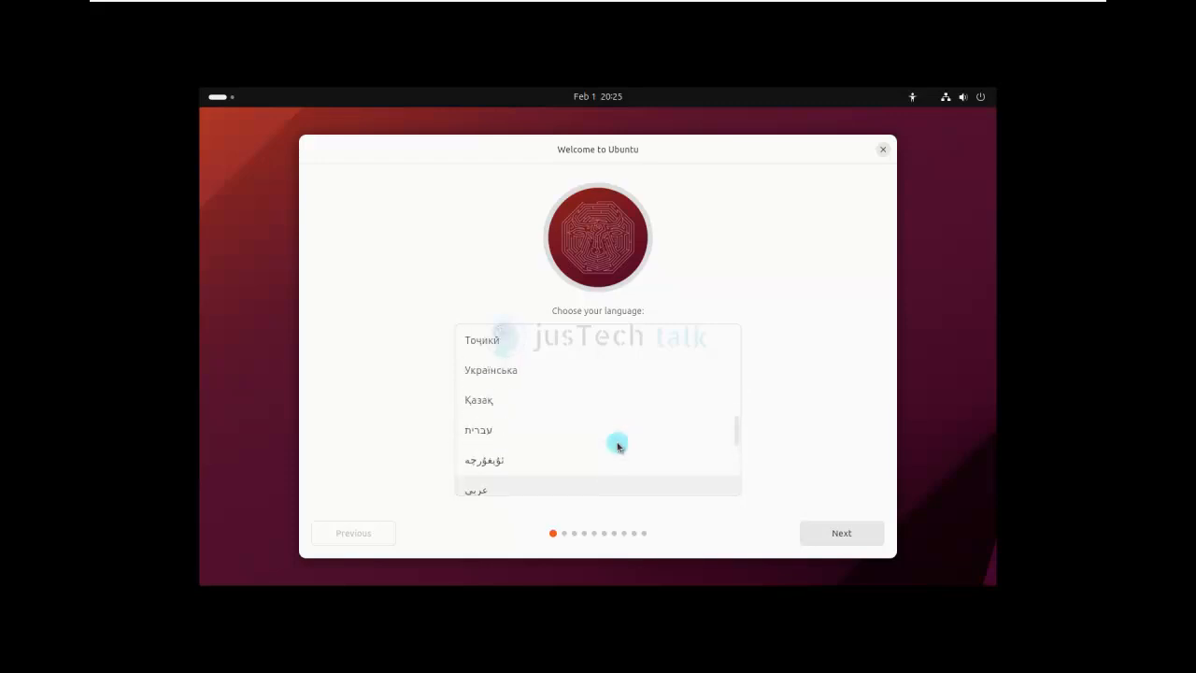
scroll(618, 445, "up", 11)
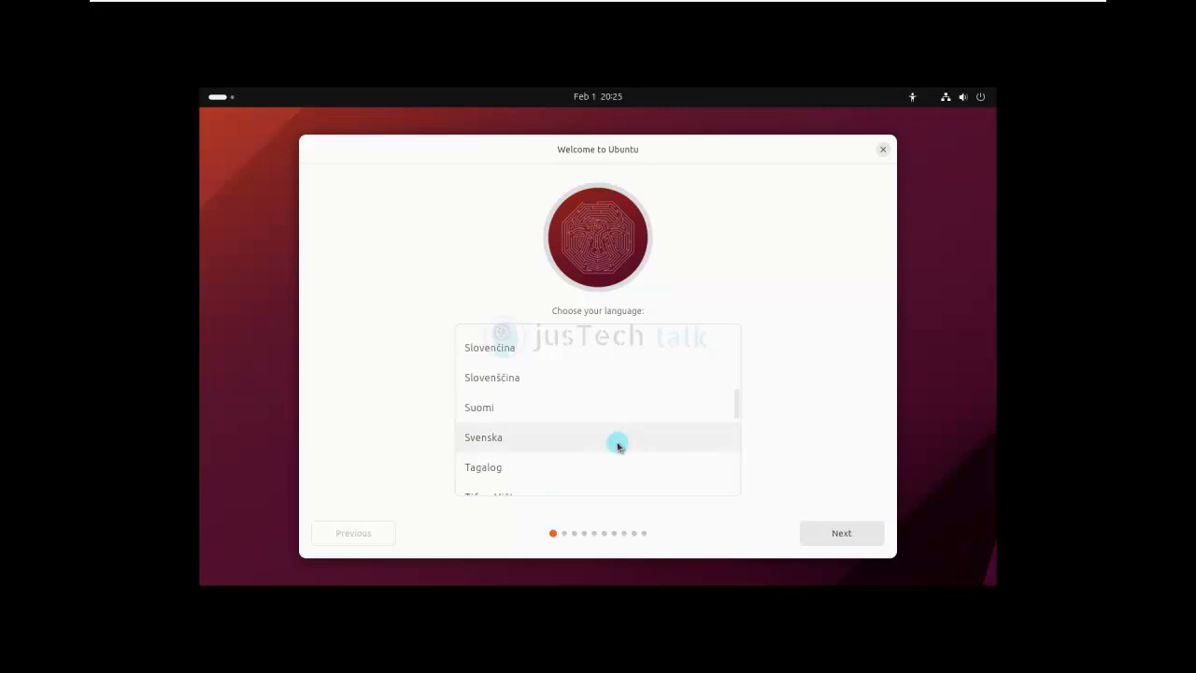
left_click(618, 446)
- Select English as the installer language and continue
scroll(618, 446, "down", 3)
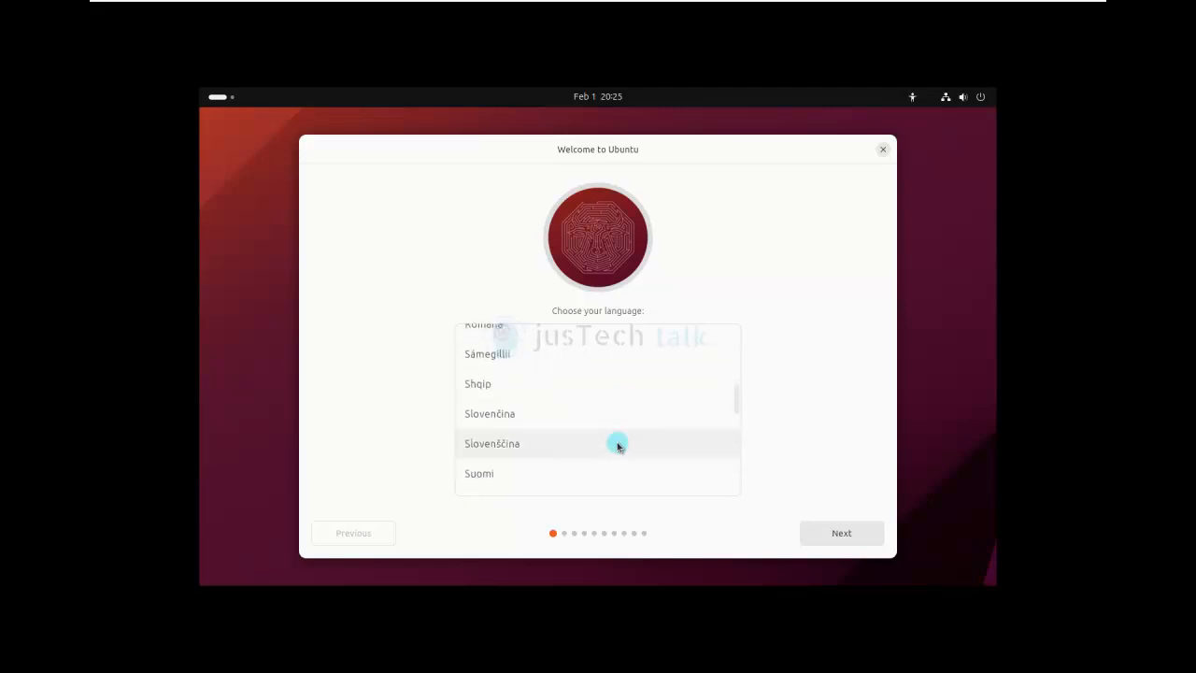
scroll(618, 445, "down", 2)
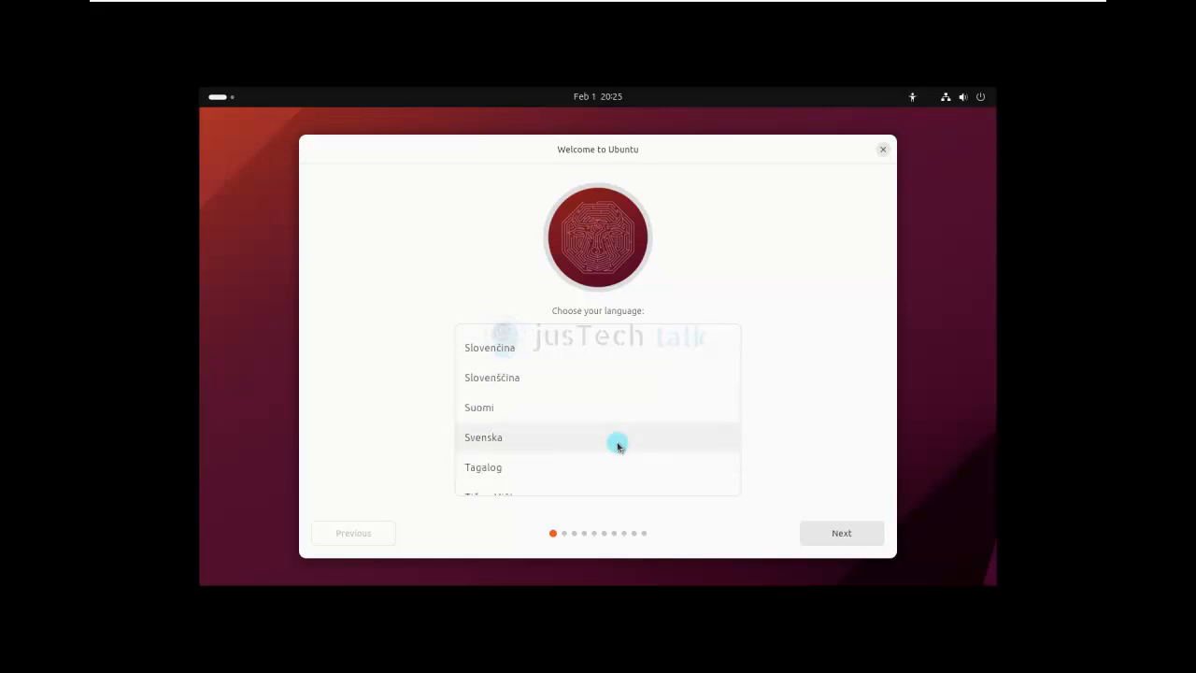
scroll(618, 445, "up", 3)
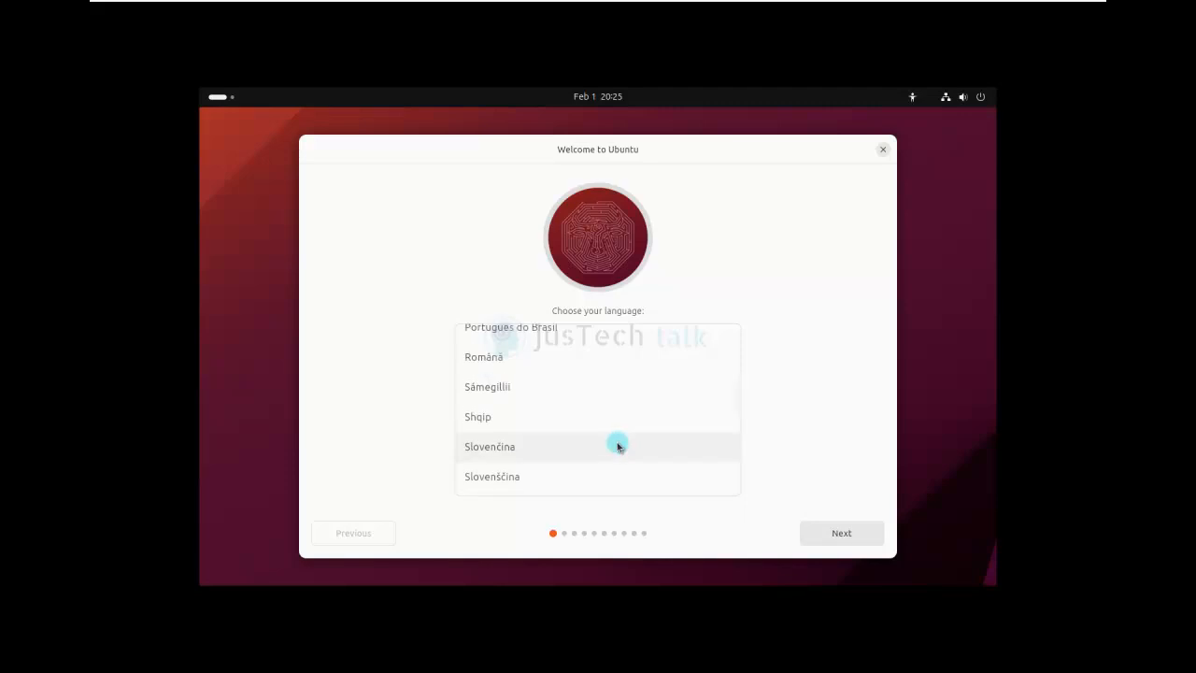
scroll(617, 445, "up", 5)
scroll(617, 446, "up", 20)
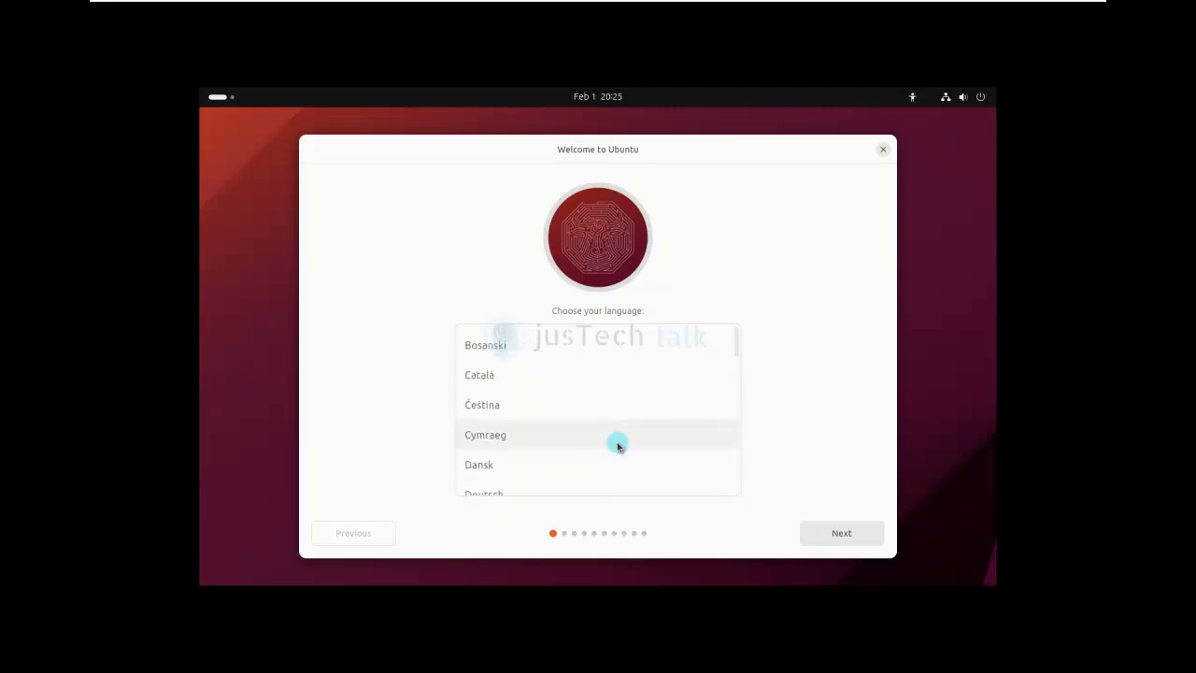
scroll(618, 446, "up", 1)
scroll(618, 445, "down", 4)
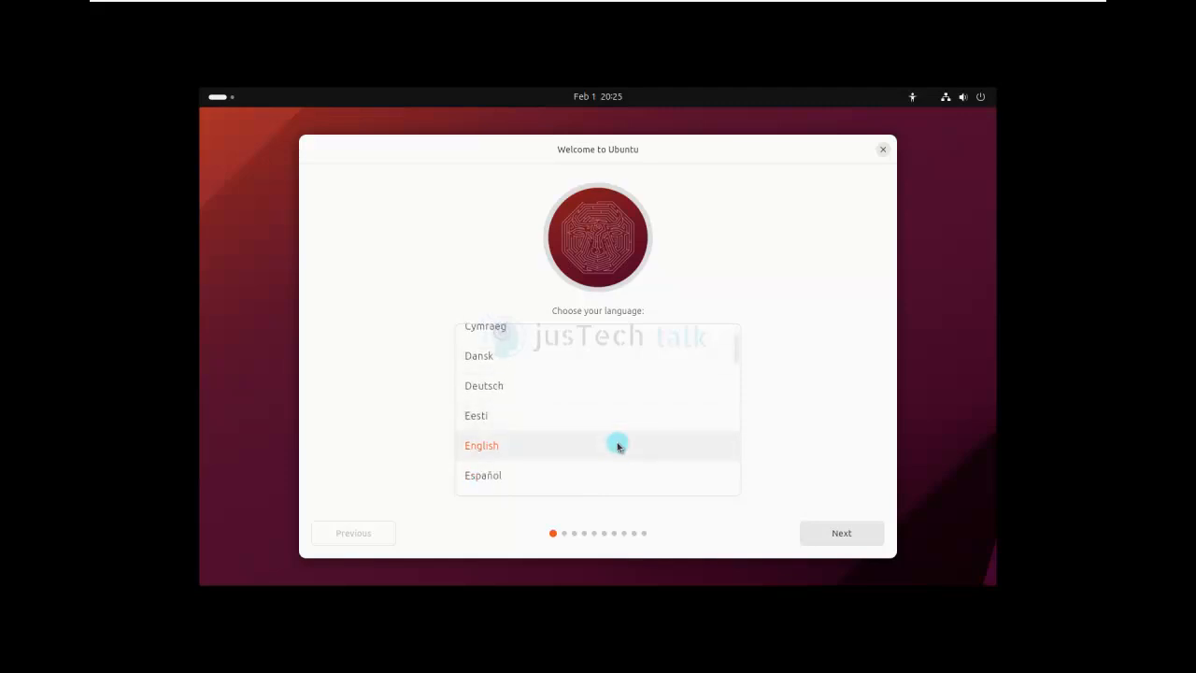
left_click(540, 445)
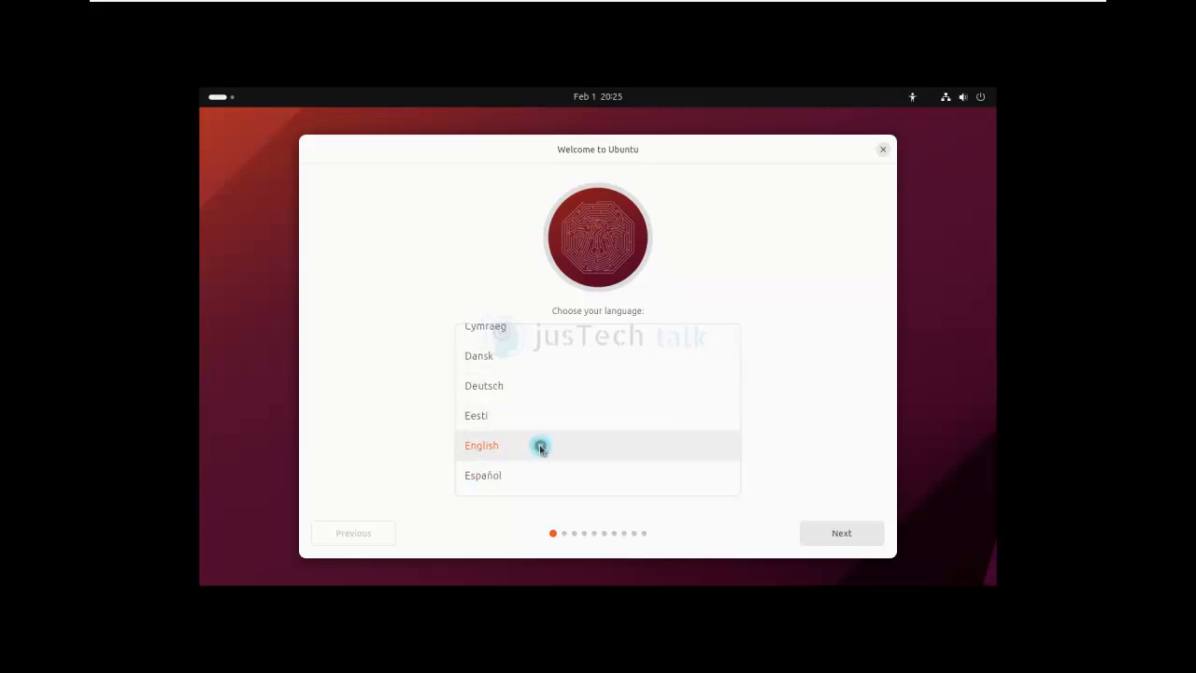
left_click(863, 540)
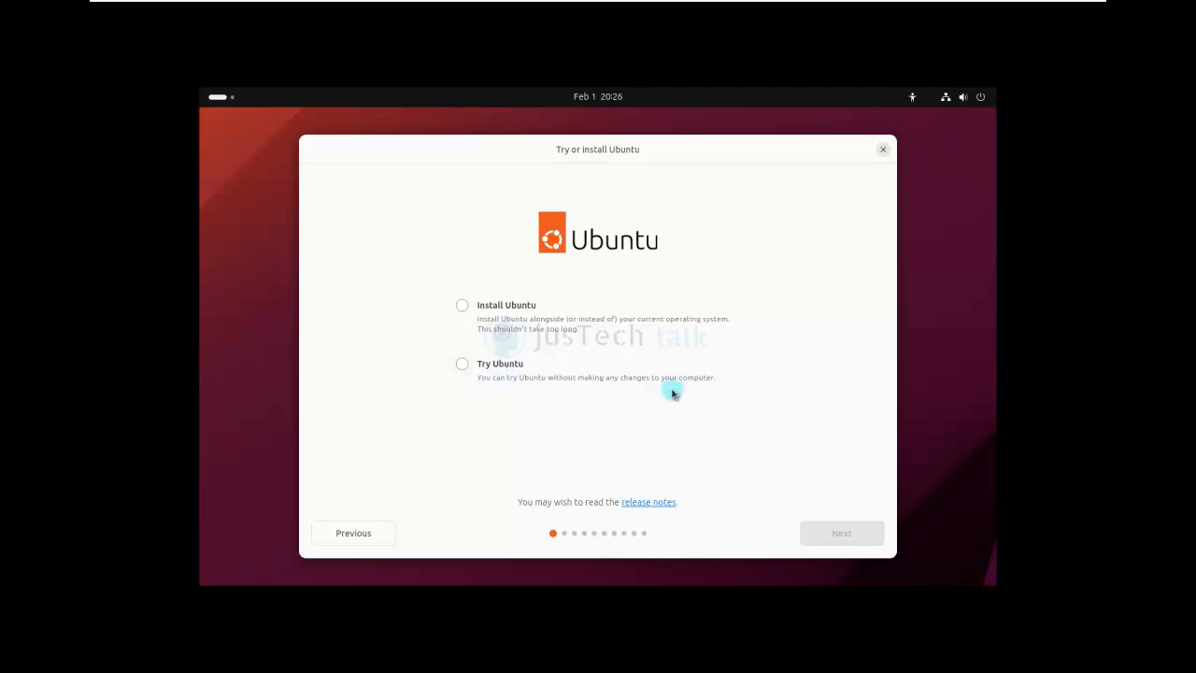
- Choose Install Ubuntu instead of Try Ubuntu and continue
left_click(463, 307)
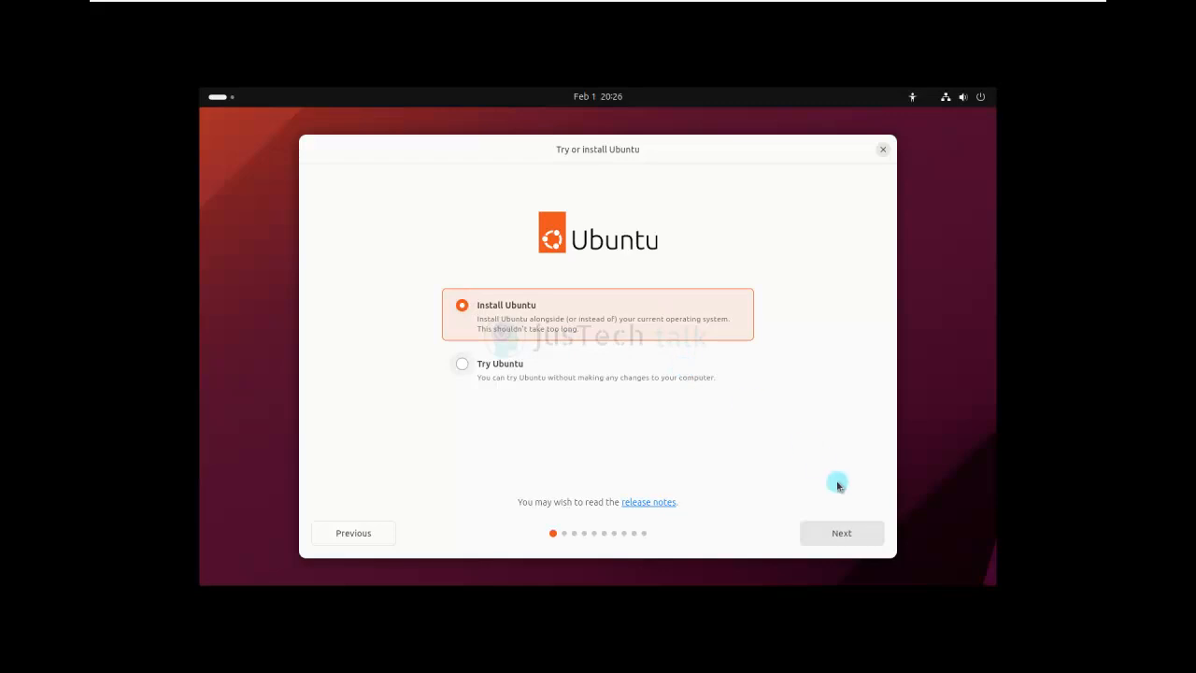
left_click(842, 534)
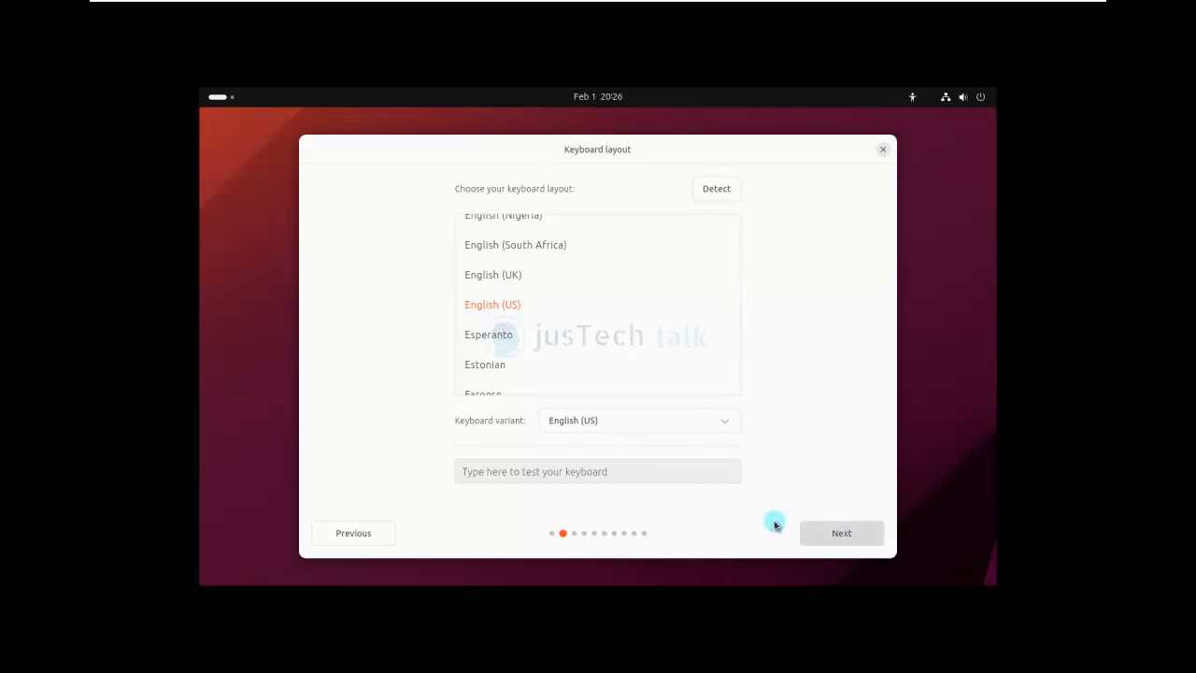
- Test the English (US) layout by typing 'qwert@' in the test field, then continue
left_click(639, 473)
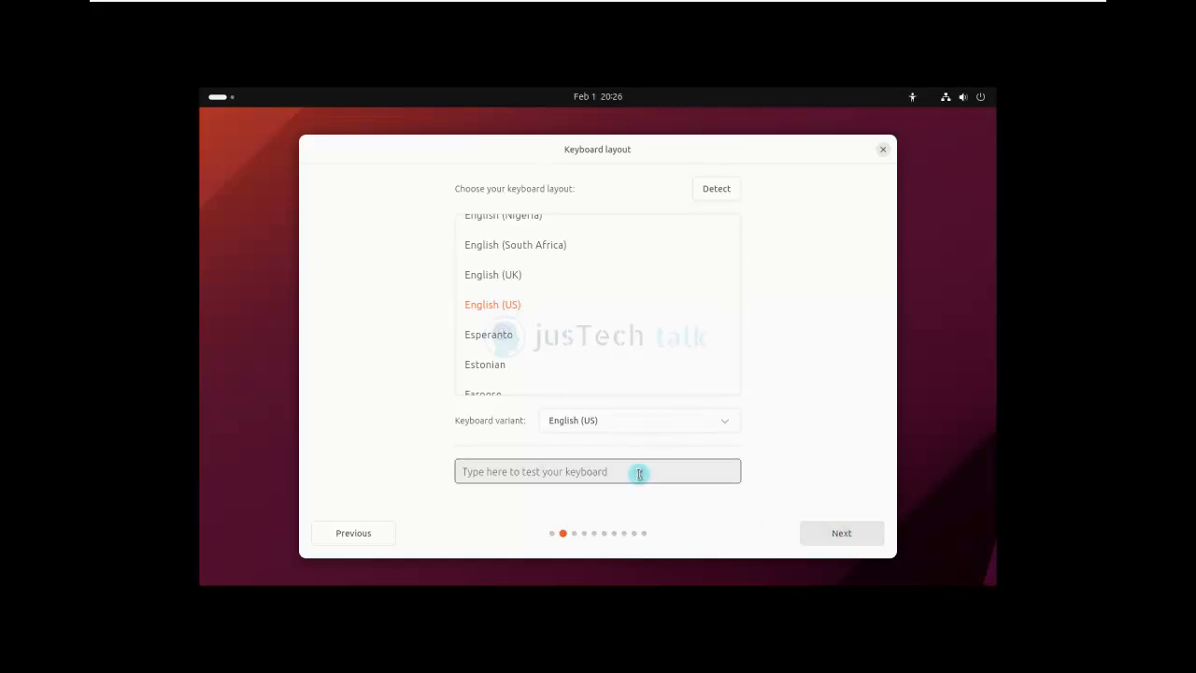
type("qwert@")
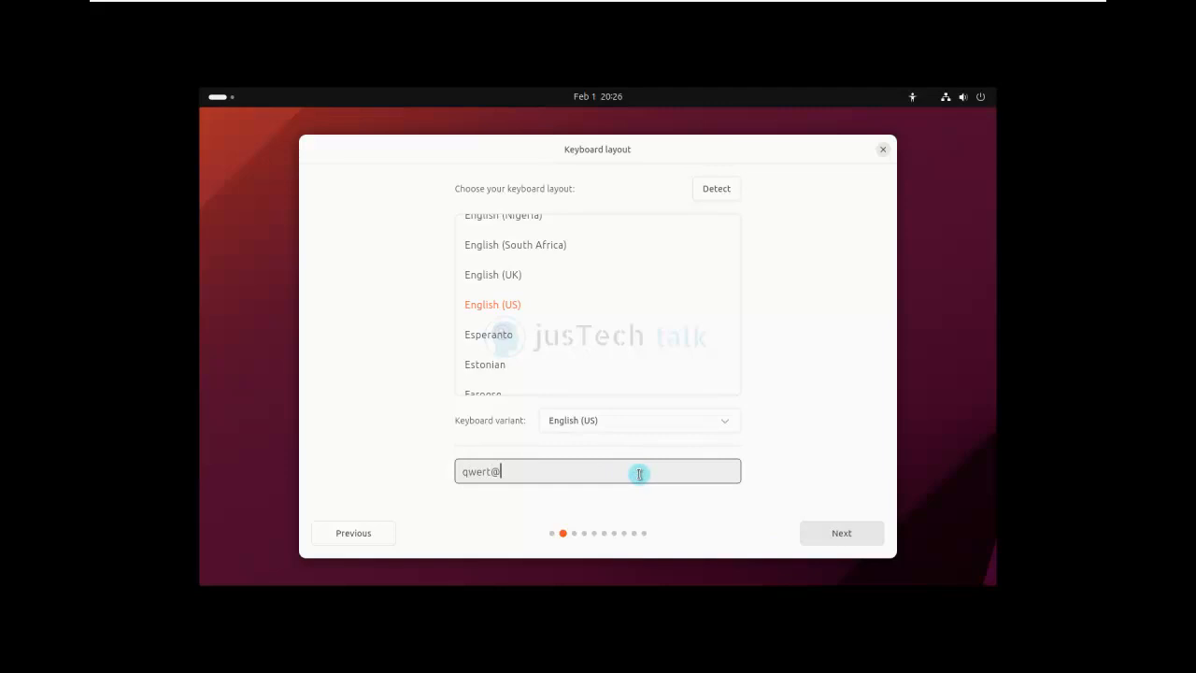
key("BackSpace")
key("BackSpace")
key("BackSpace")
key("BackSpace")
key("BackSpace")
key("BackSpace")
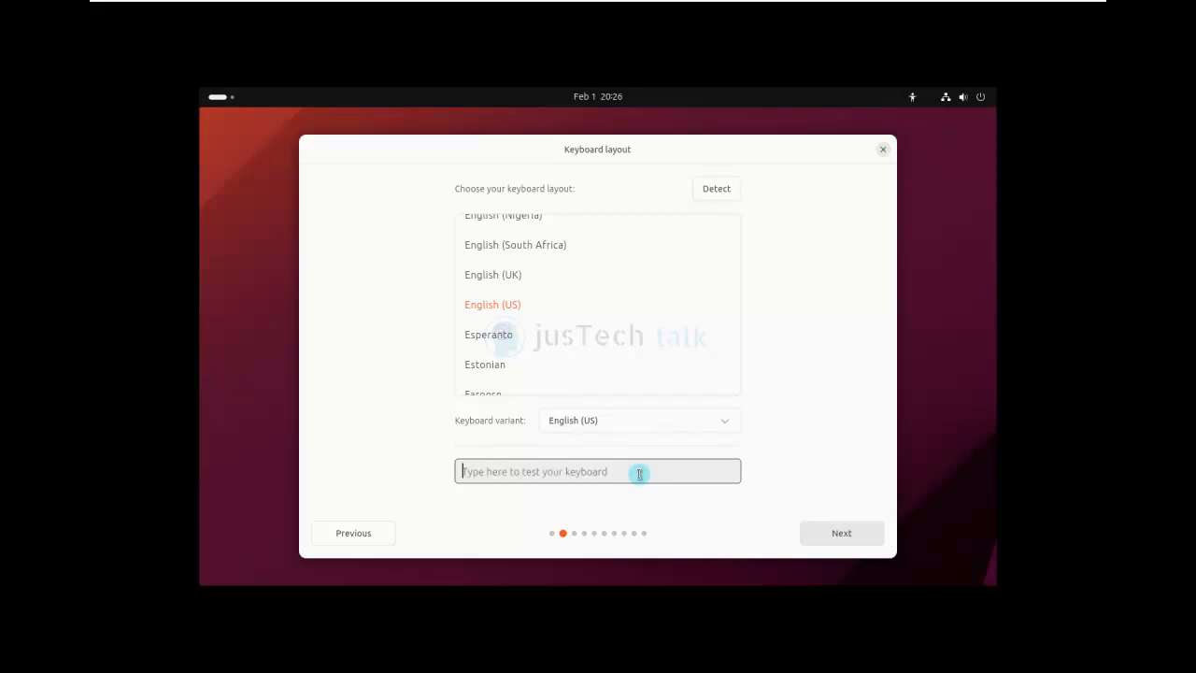
left_click(845, 537)
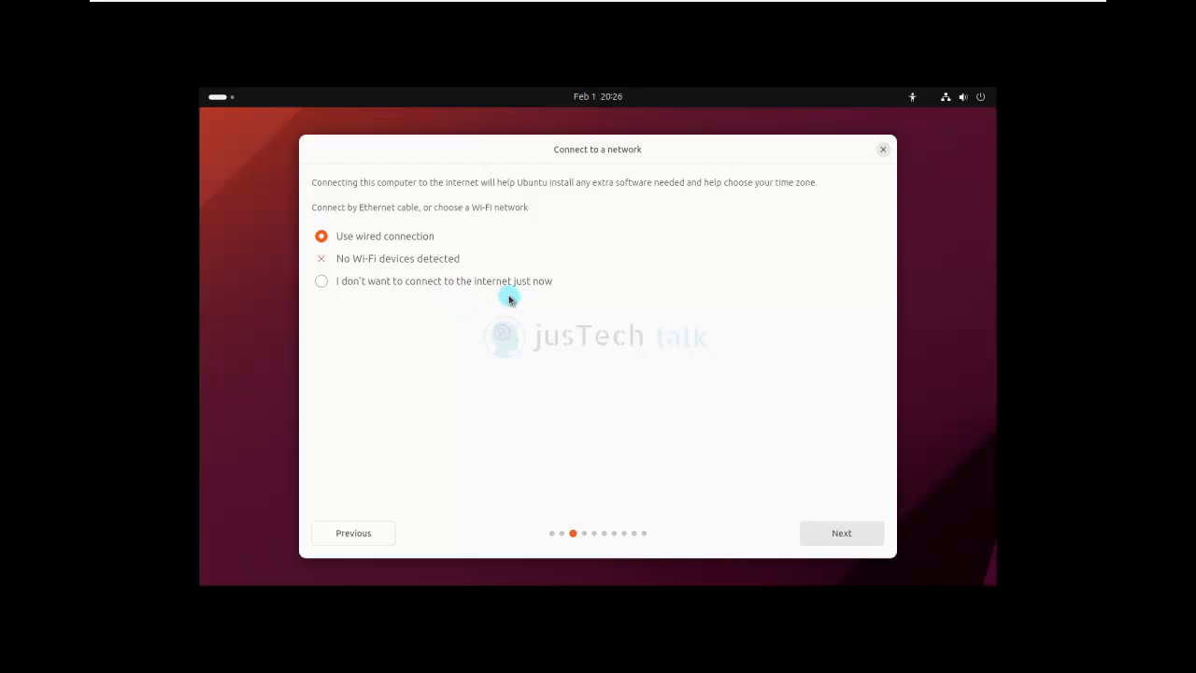
- Continue with the wired network connection and skip the installer update
left_click(846, 538)
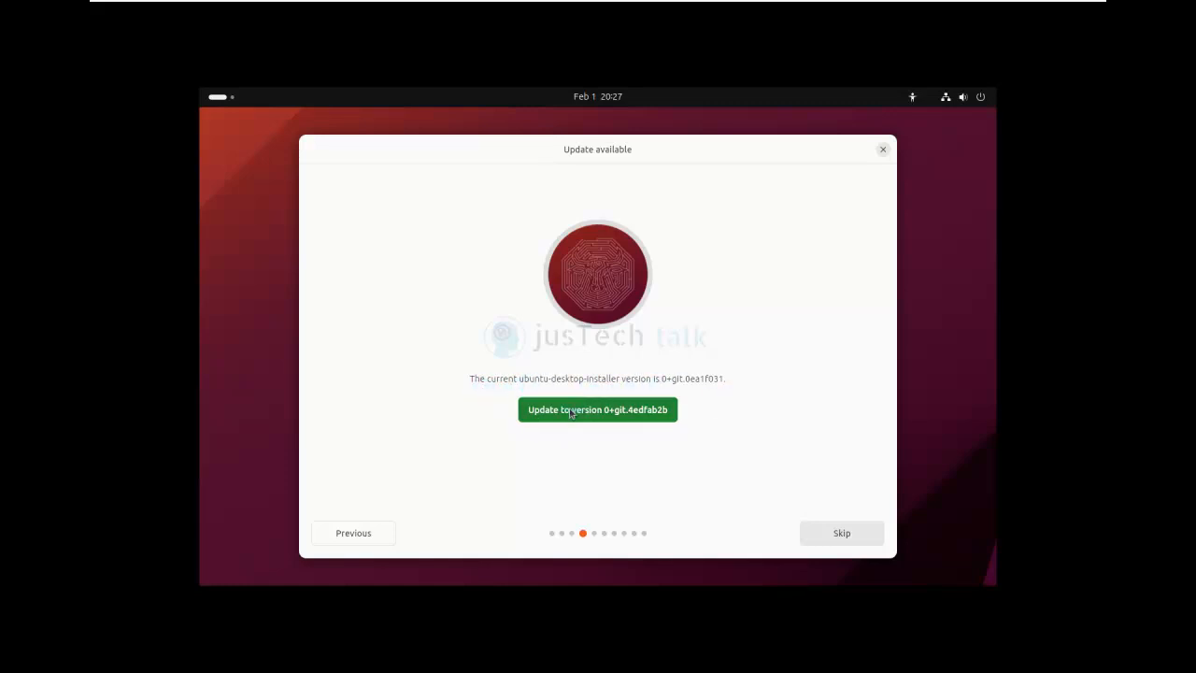
left_click(644, 452)
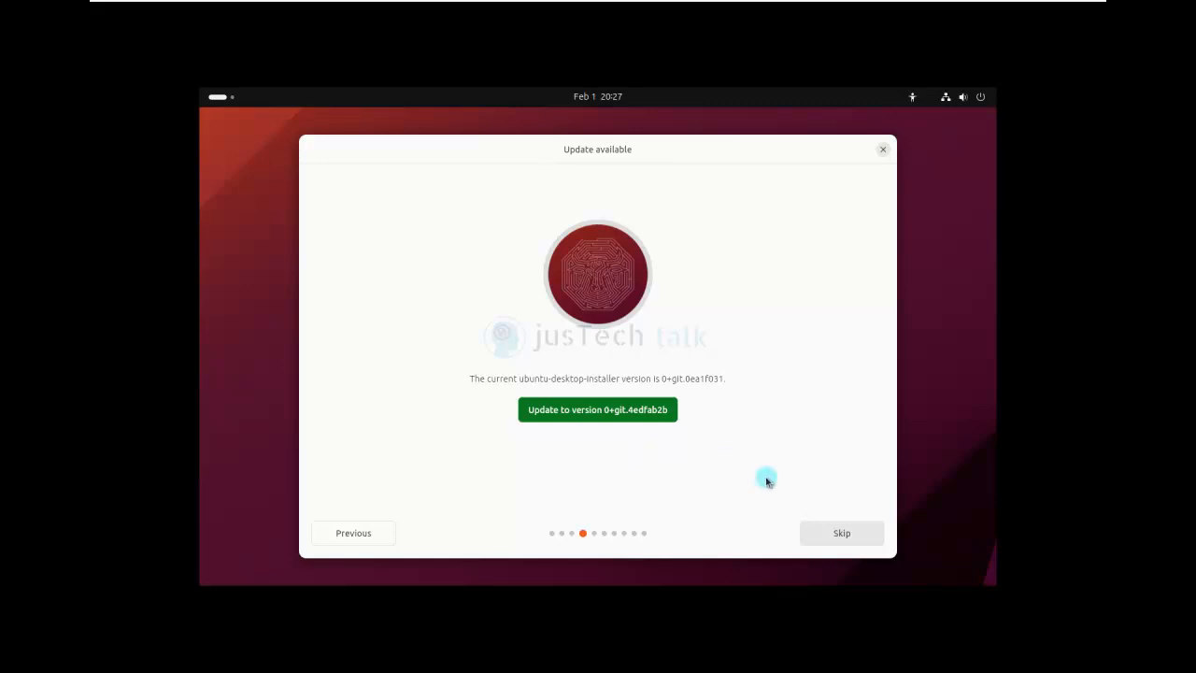
left_click(841, 535)
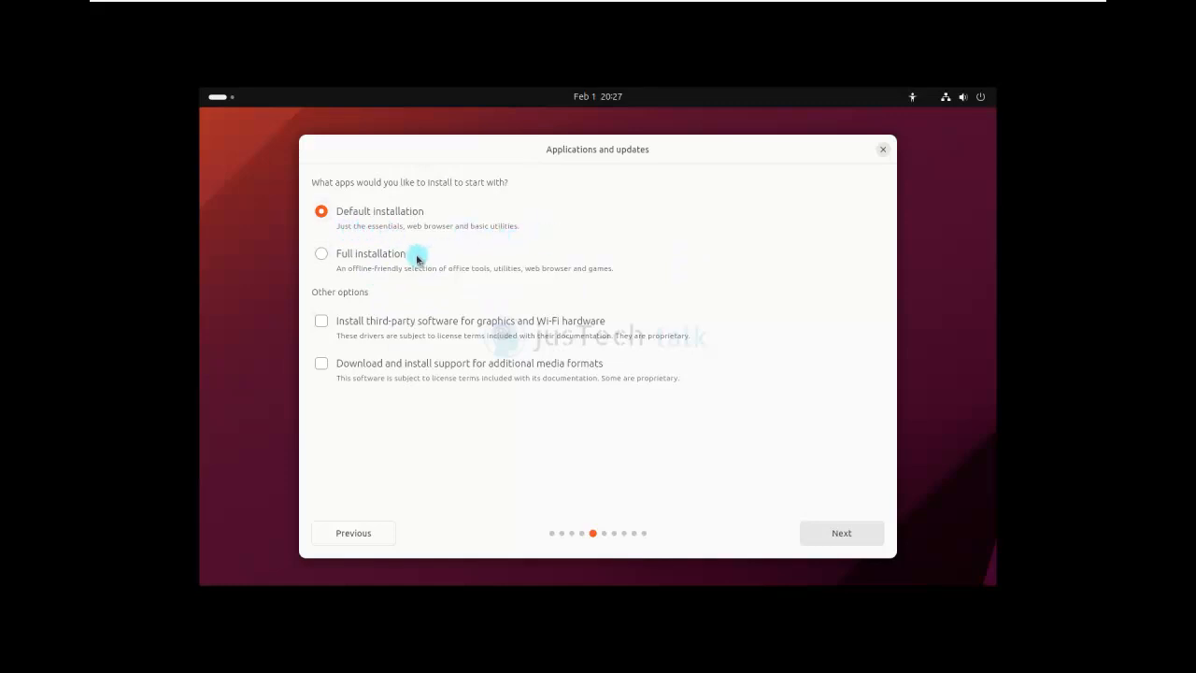
- Select Full installation with office tools and games, then continue
left_click(322, 254)
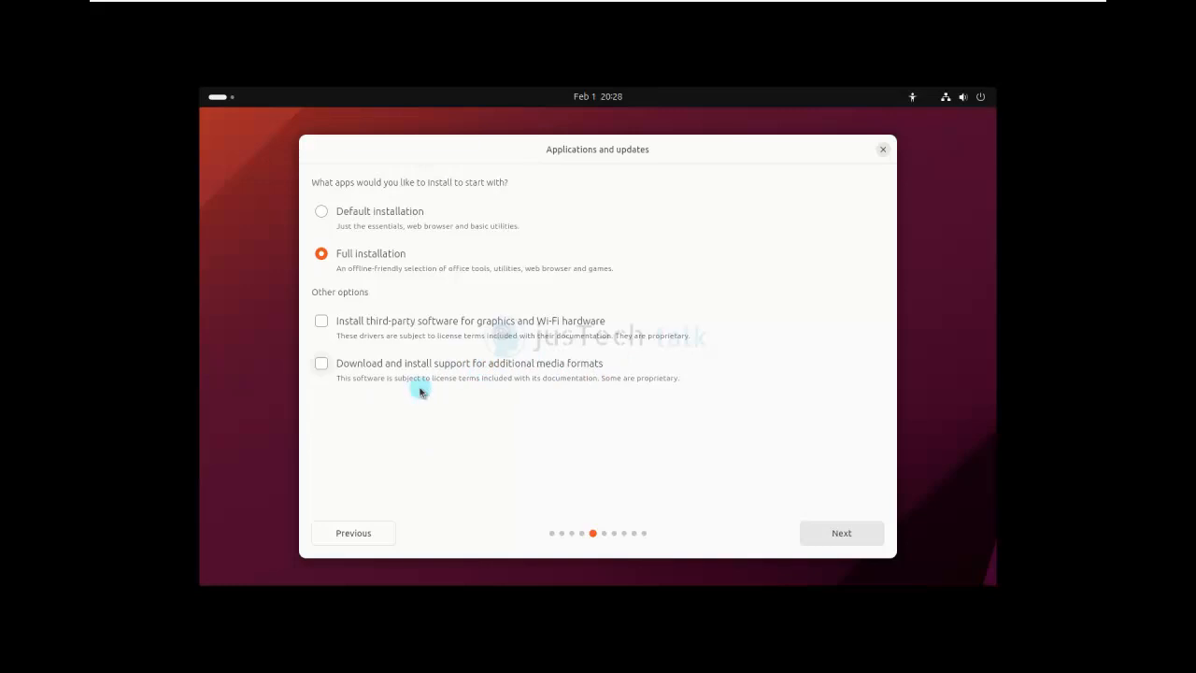
left_click(851, 542)
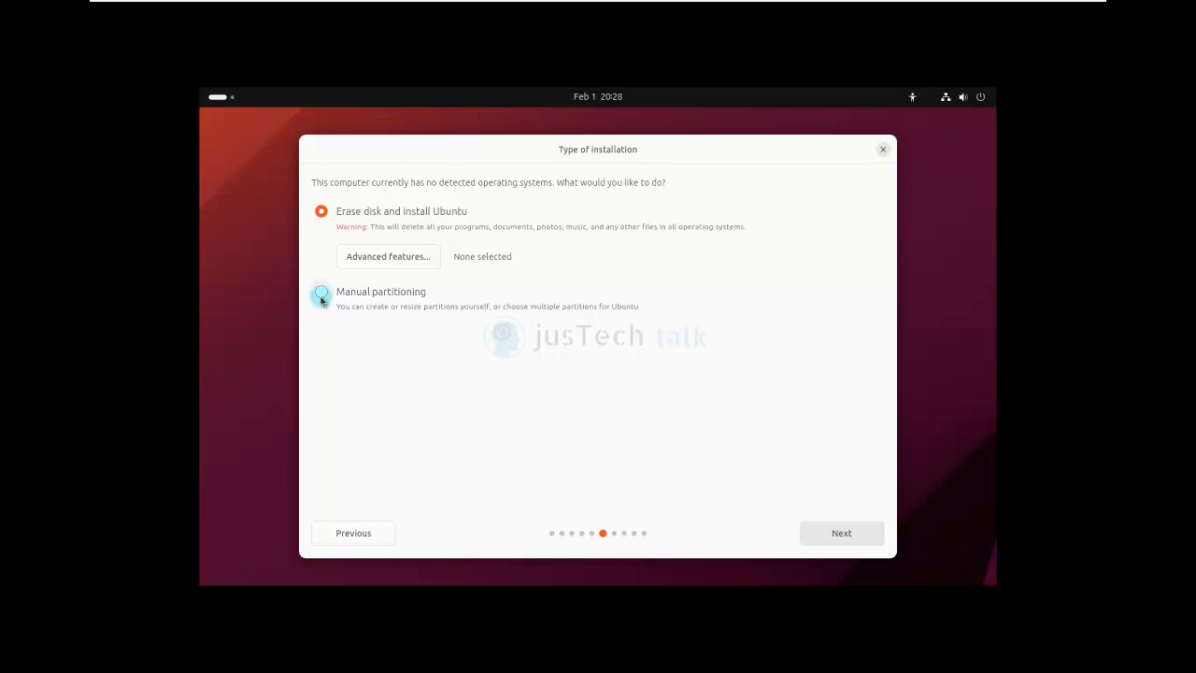
- Check Advanced features but leave None, then continue with erasing the disk
left_click(404, 259)
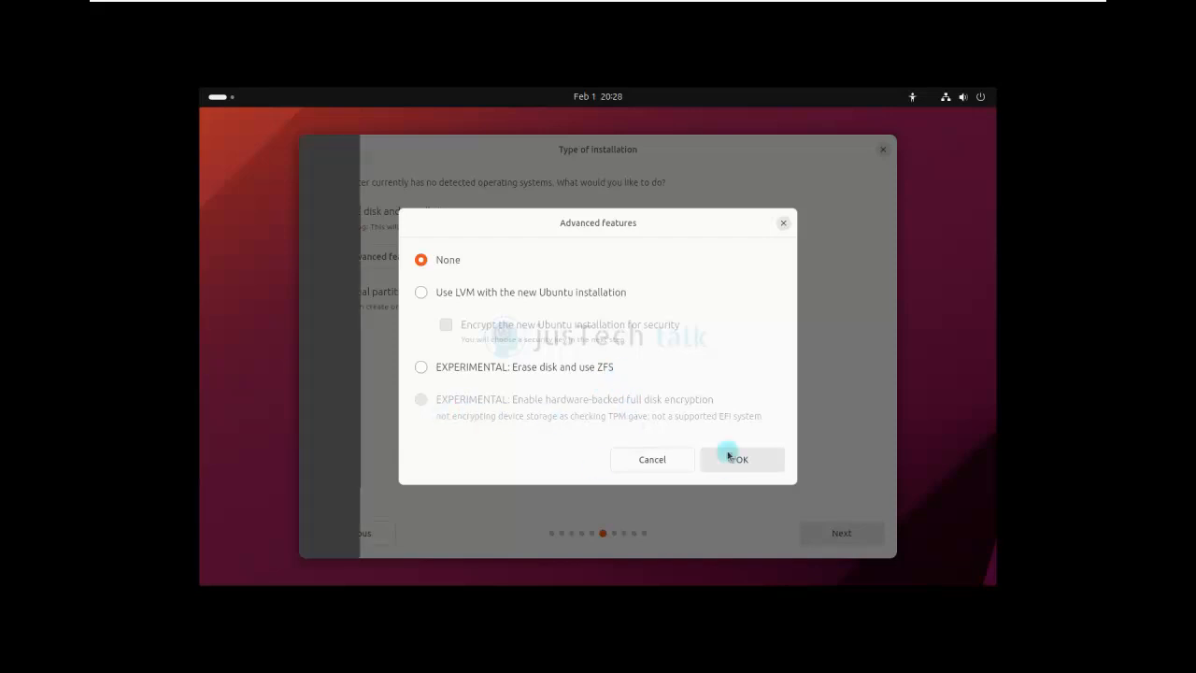
left_click(652, 461)
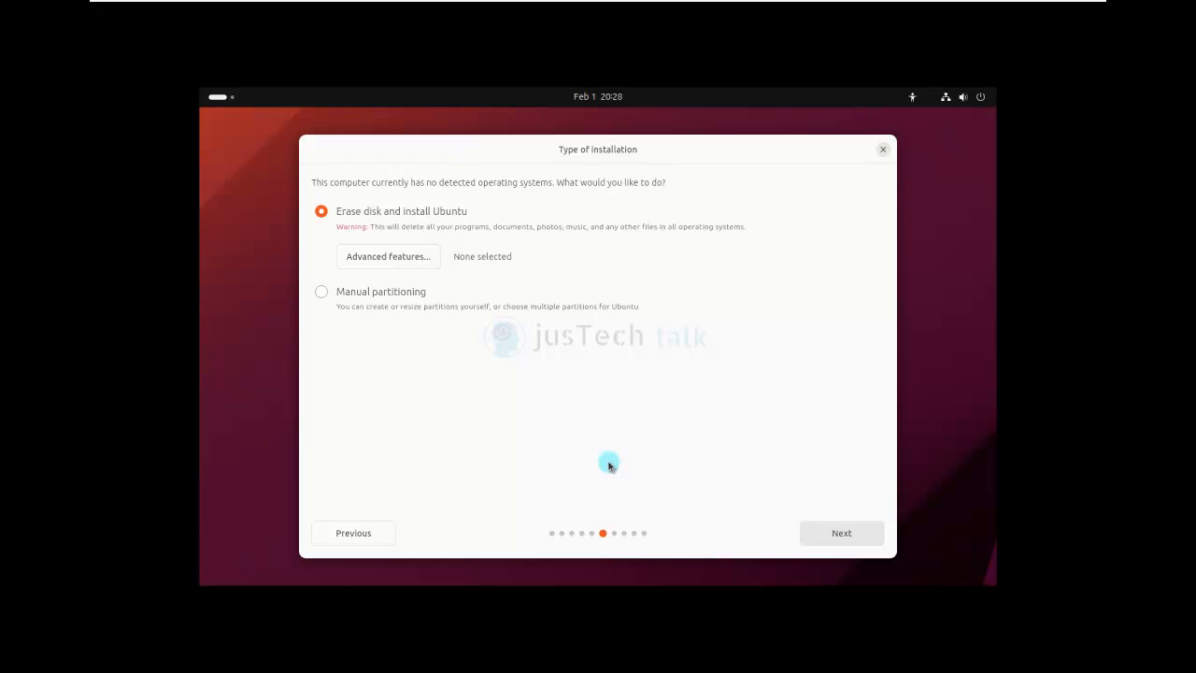
left_click(849, 536)
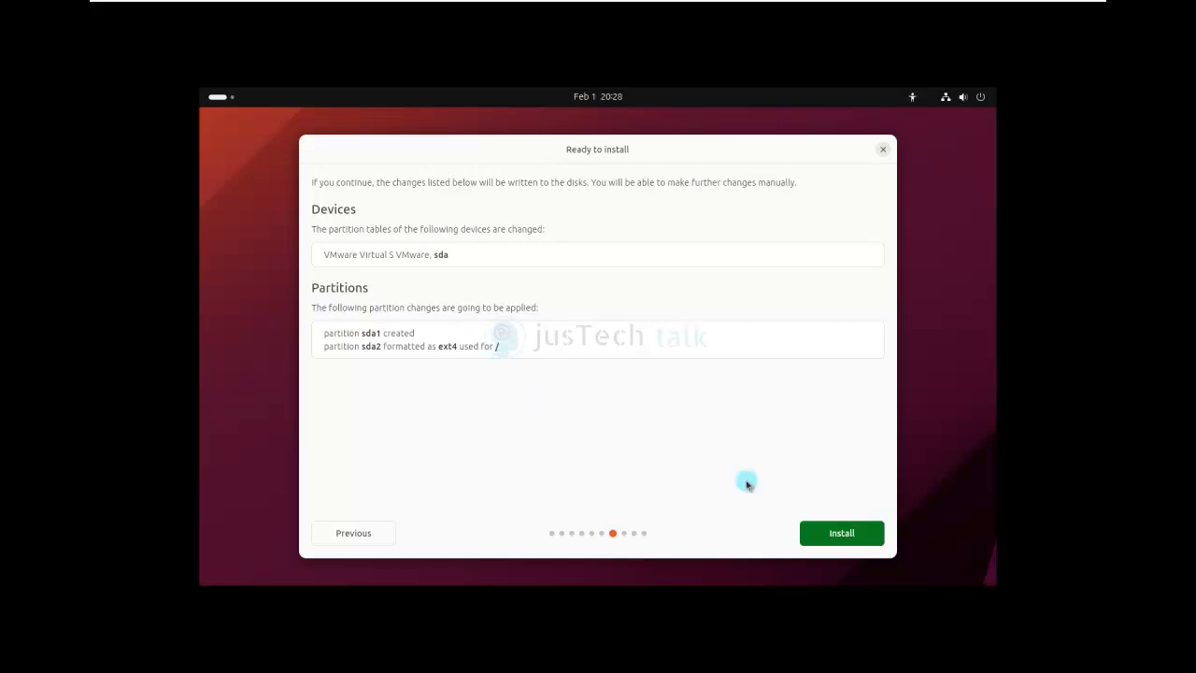
- Start the installation, confirm the partition changes, and accept the Asia/Dubai timezone
left_click(841, 532)
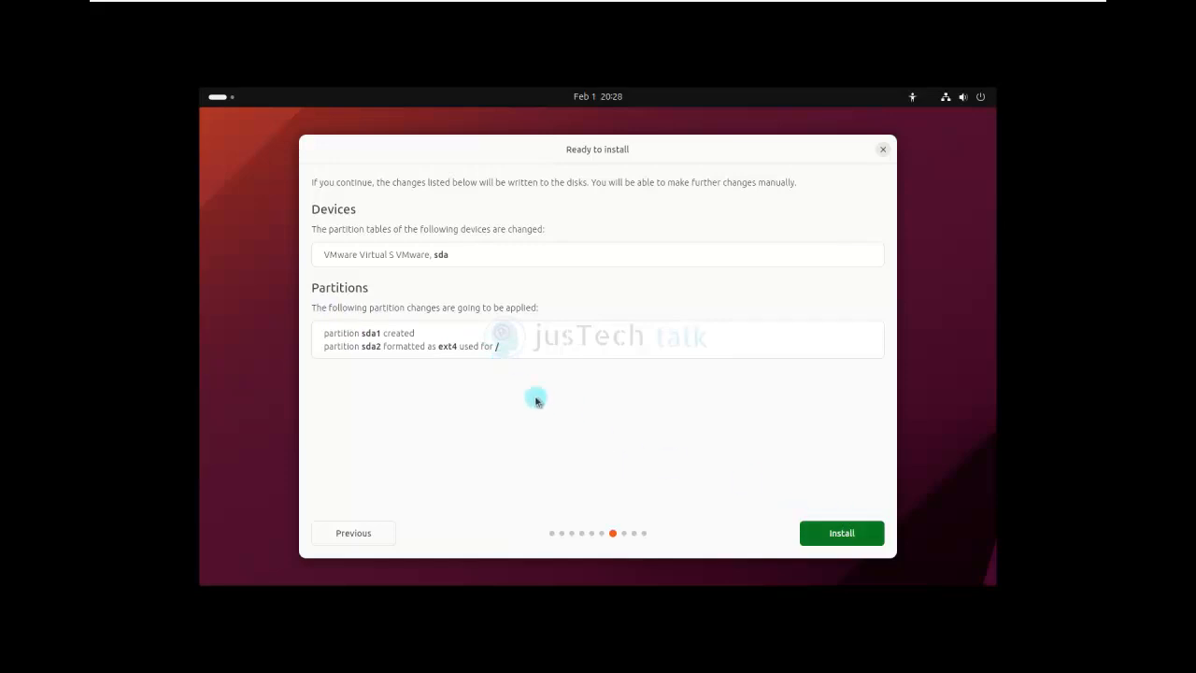
left_click(841, 534)
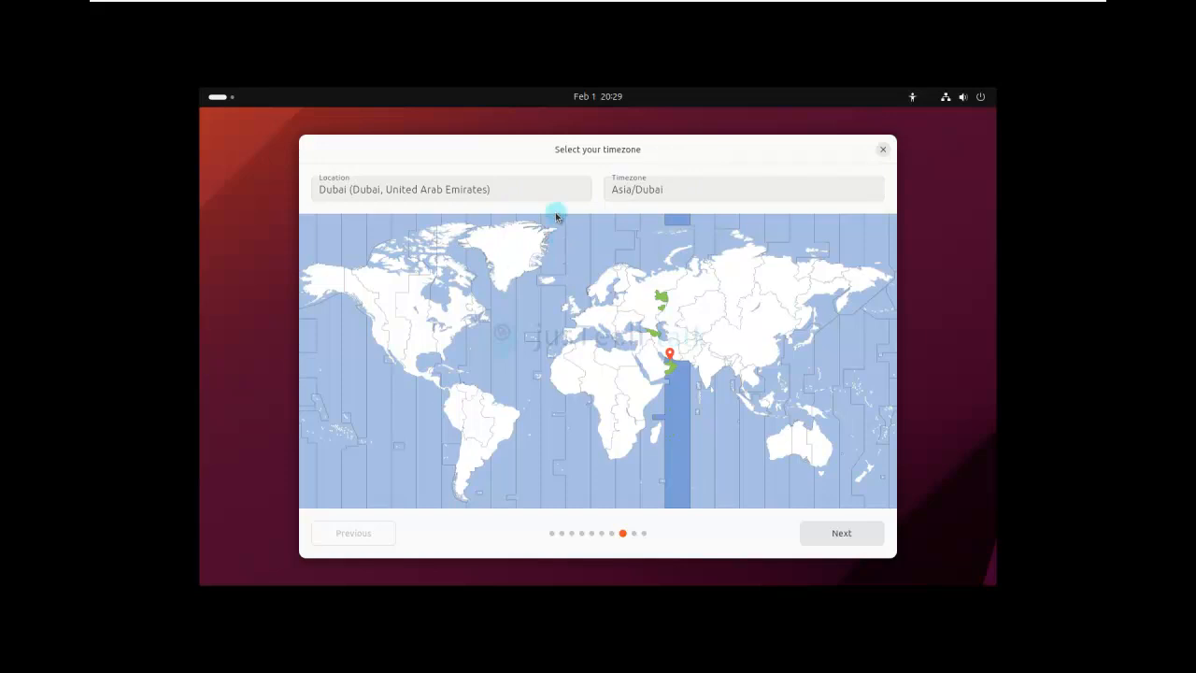
left_click(844, 533)
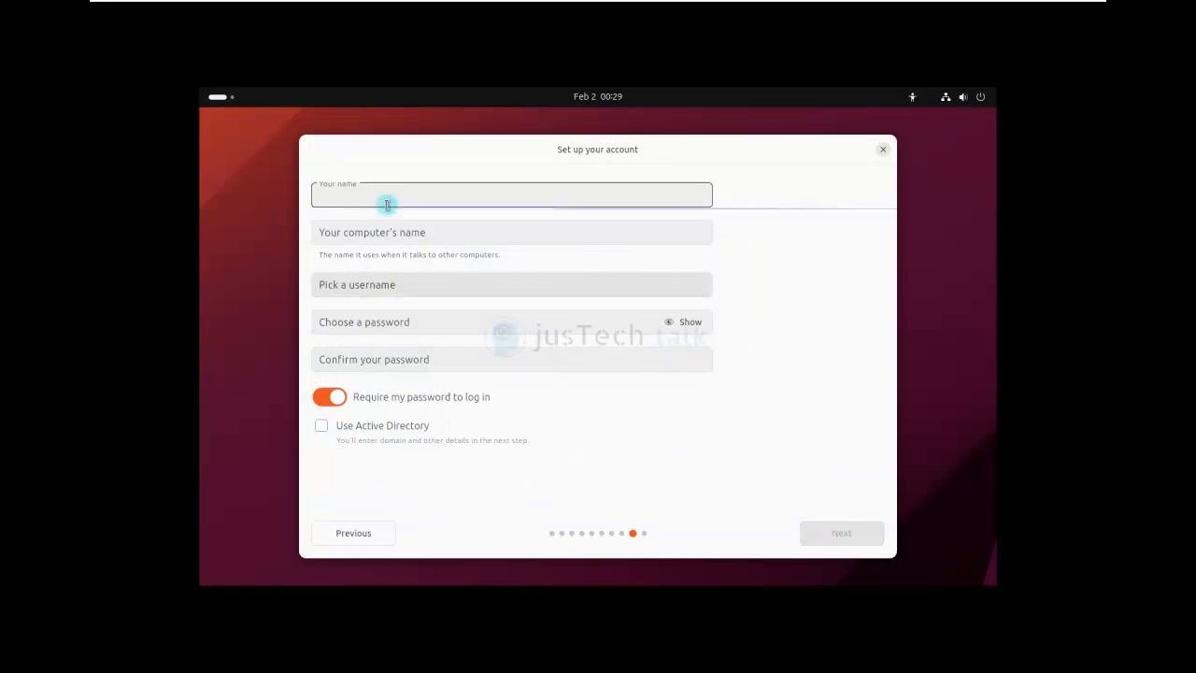
- Enter the account holder's name and set the computer name to 'justech-ubuntu'
left_click(367, 195)
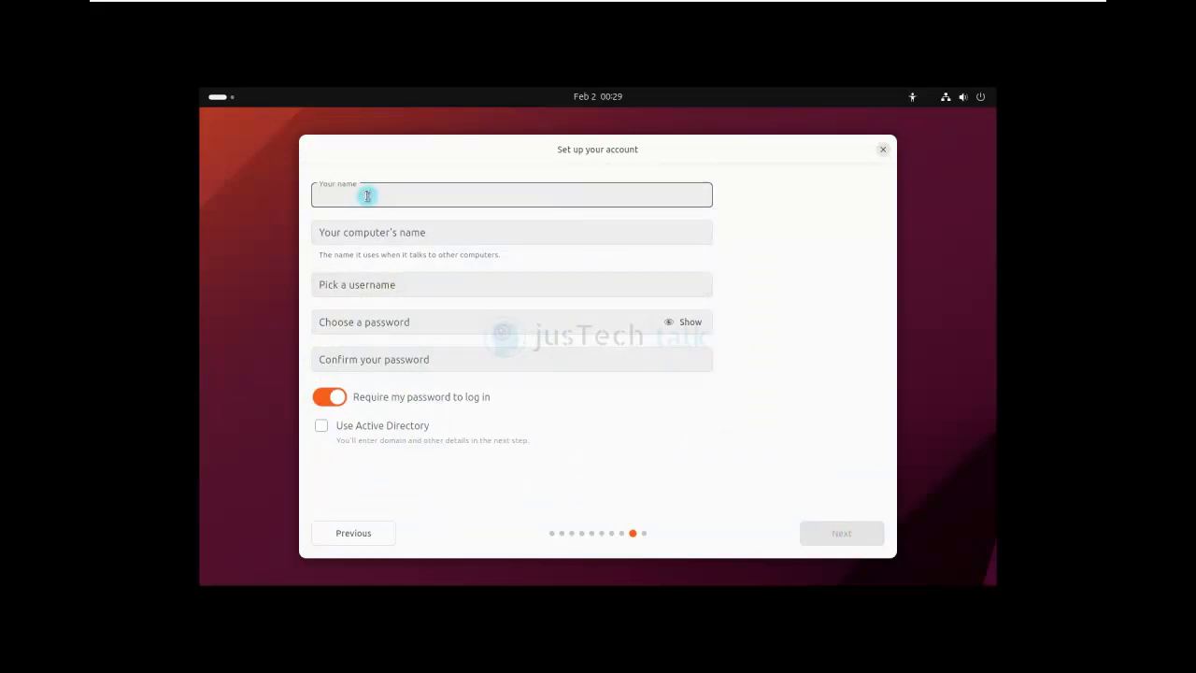
type("jusTech Talk")
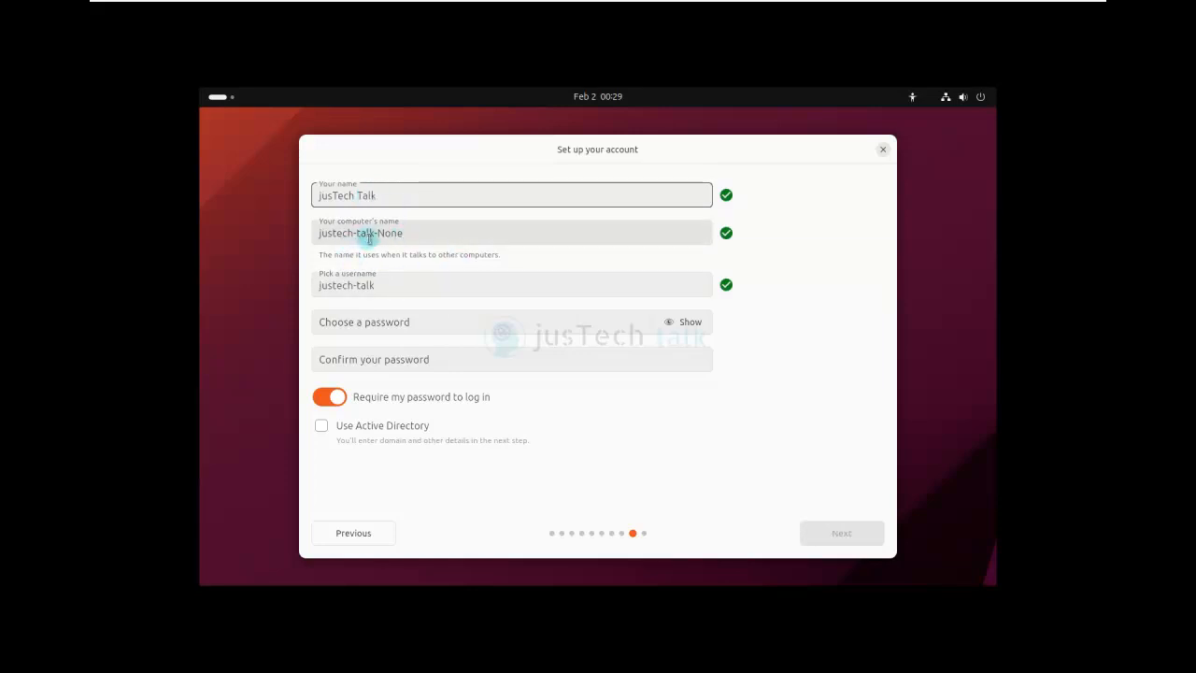
triple_click(423, 236)
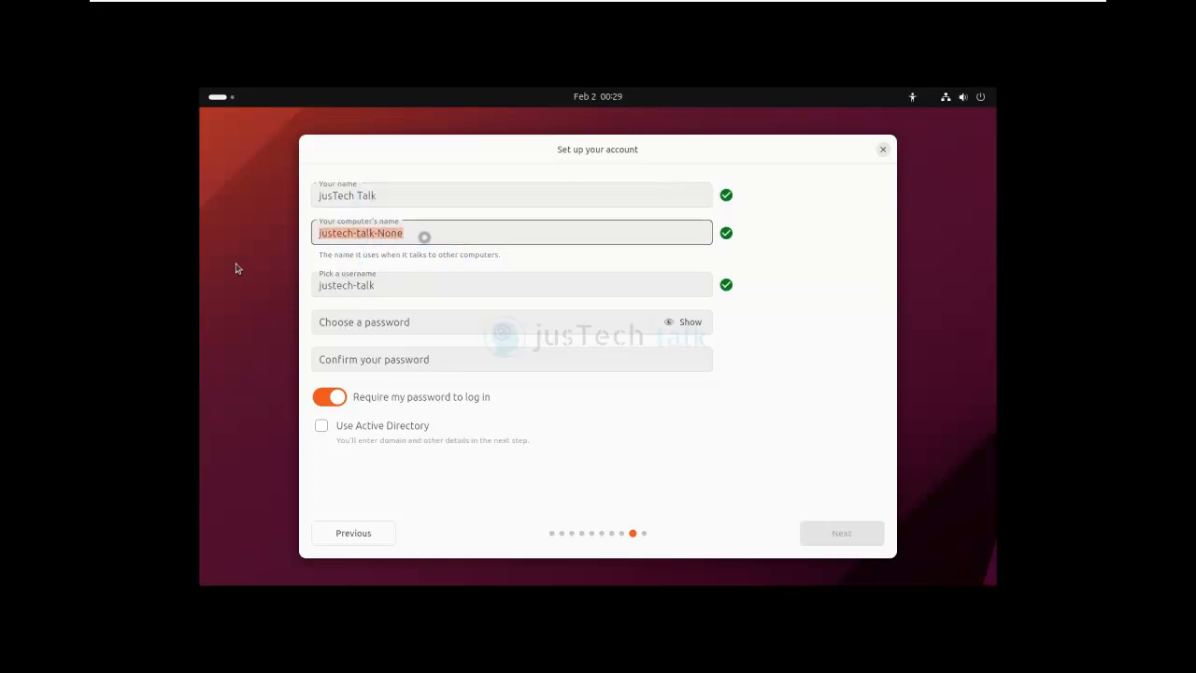
type("juste")
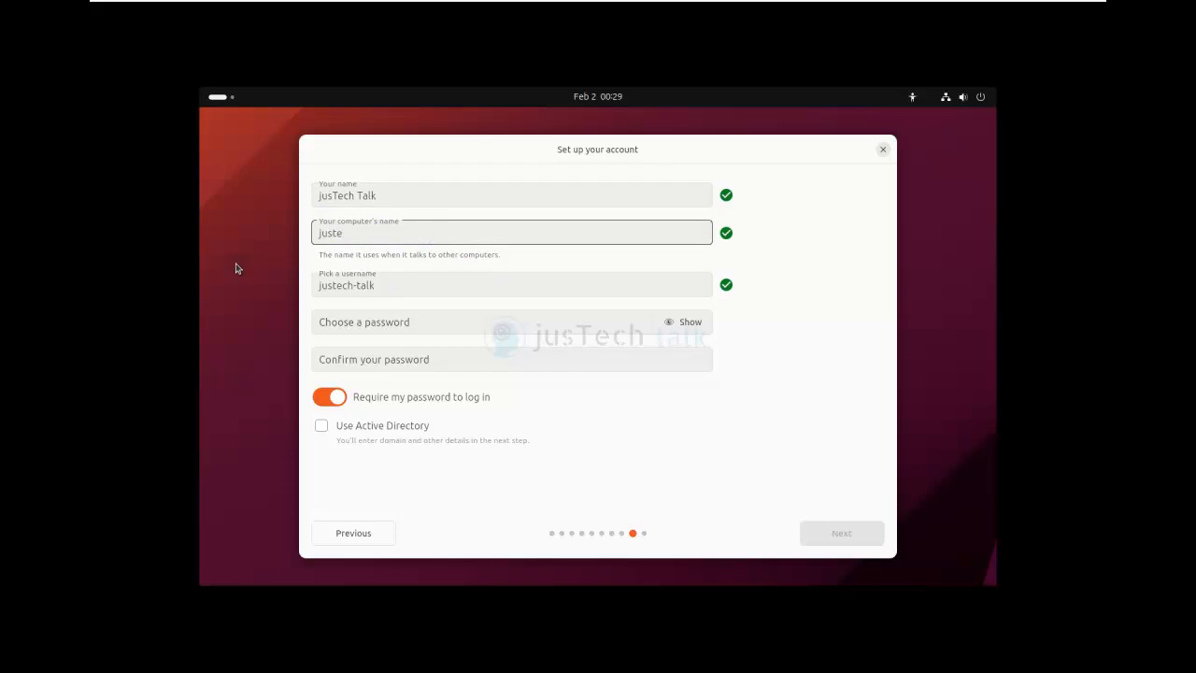
type("ch-ubuntu")
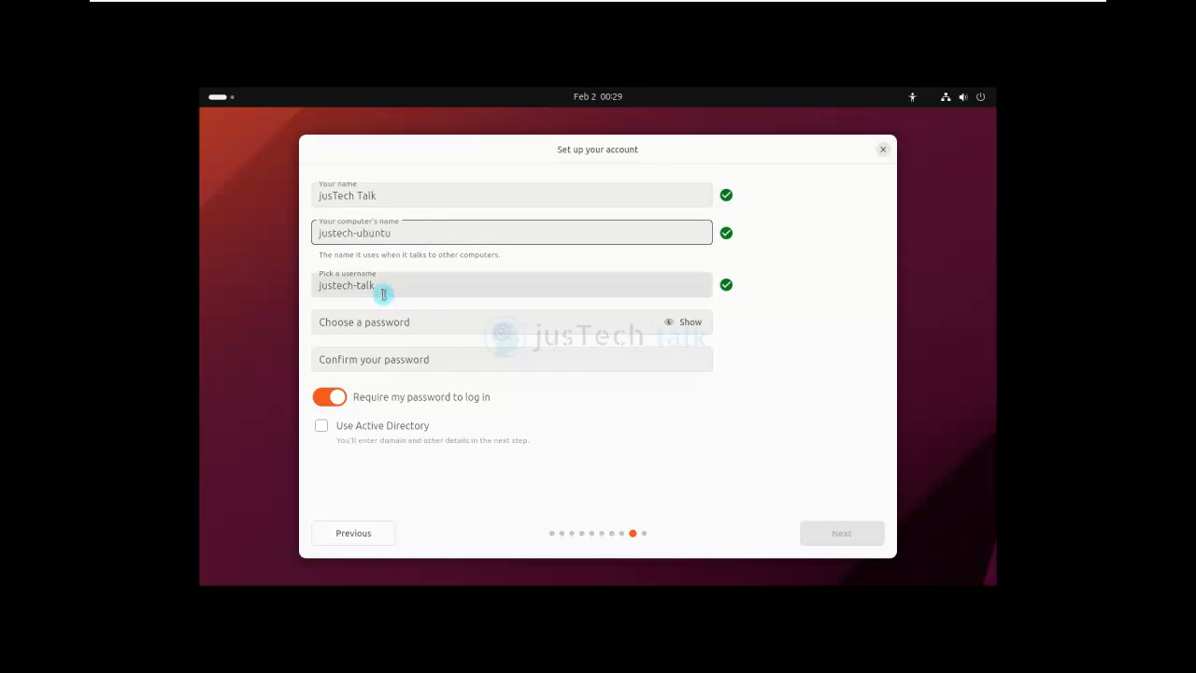
- Trim the last word from the username, enter and confirm the account password, and continue
double_click(356, 285)
key("BackSpace")
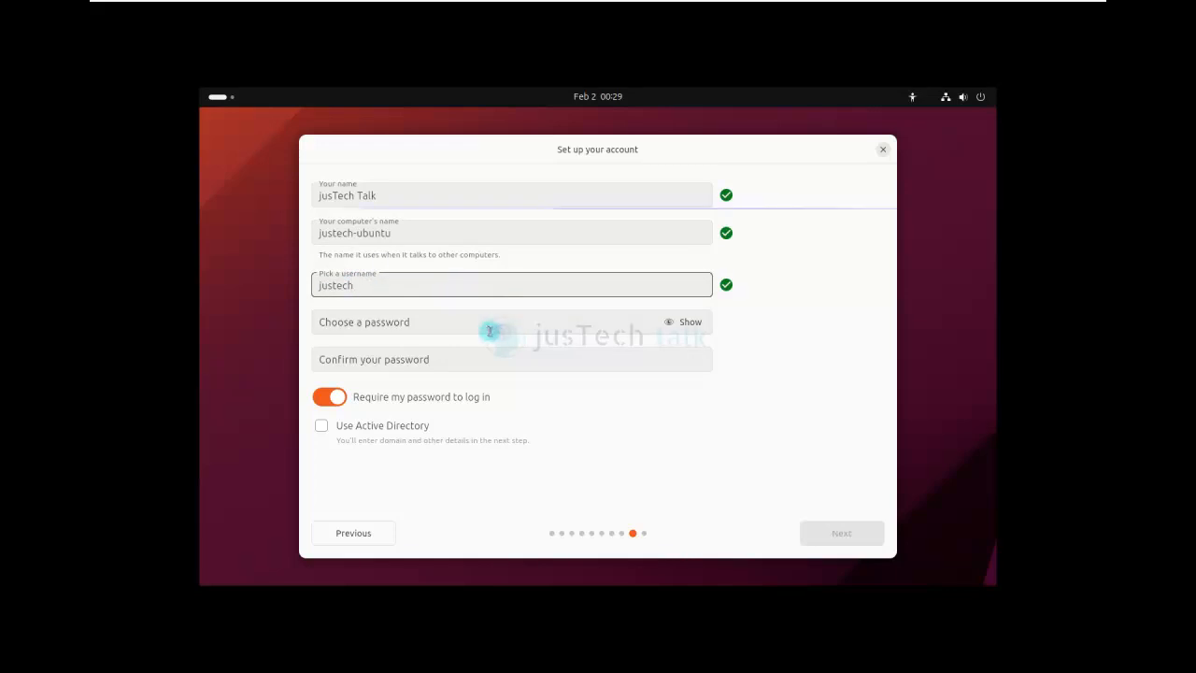
left_click(489, 326)
type("password1")
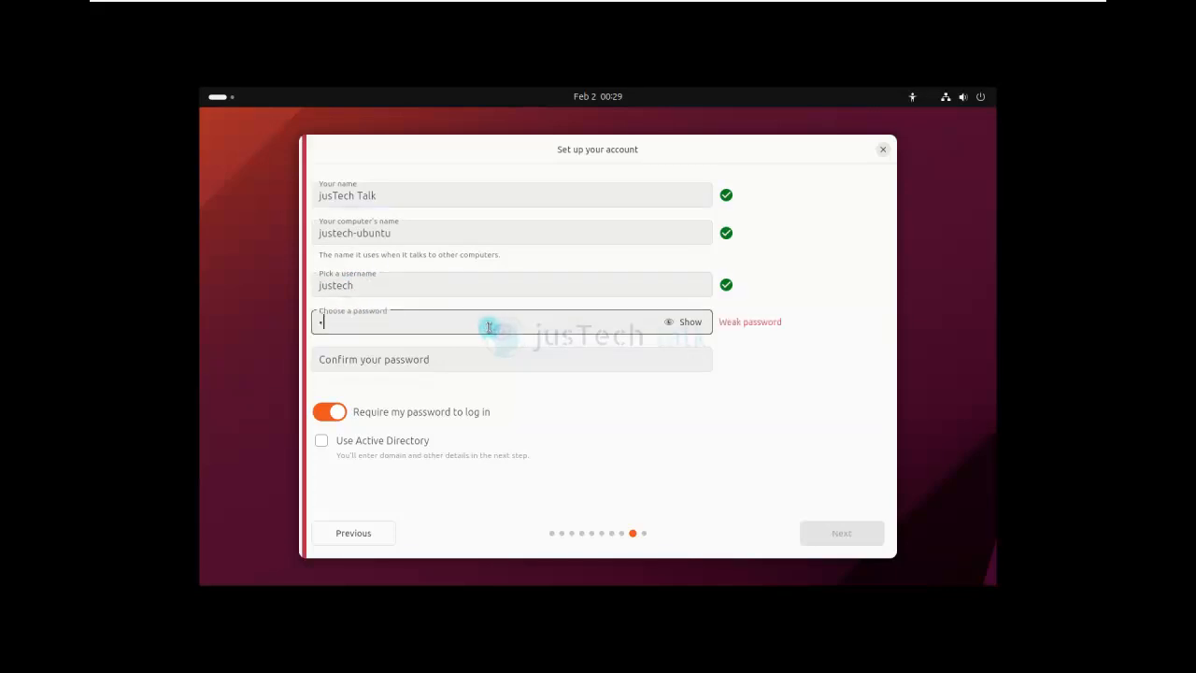
left_click(459, 363)
type("password1")
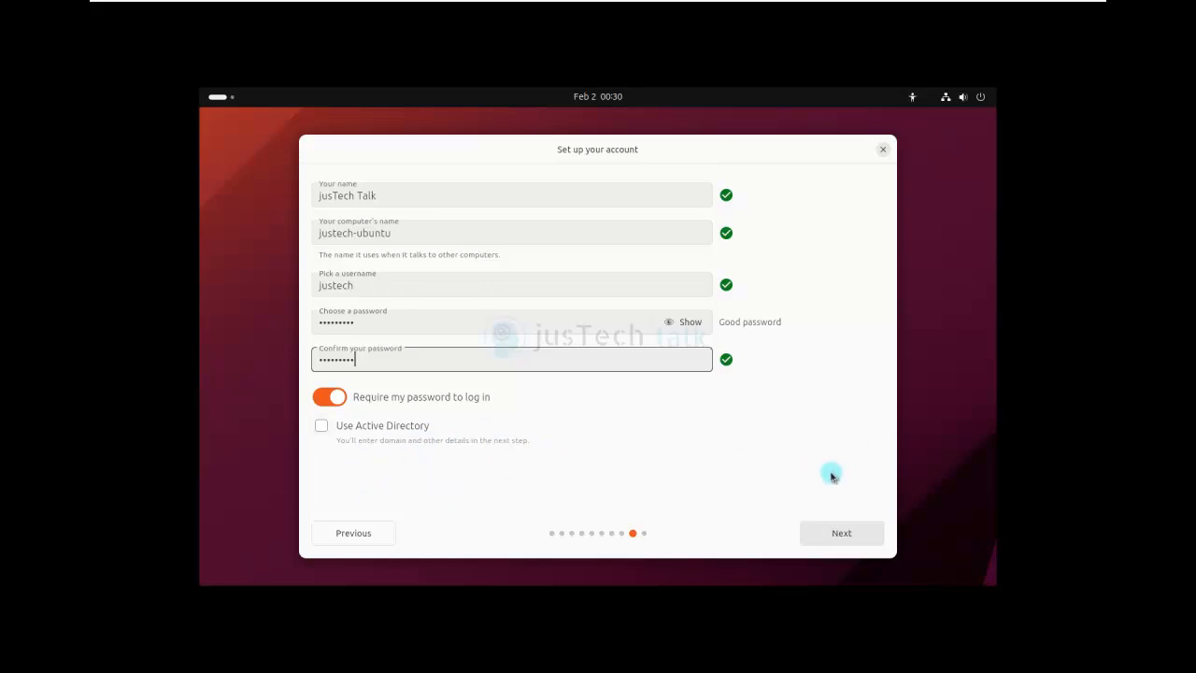
left_click(858, 536)
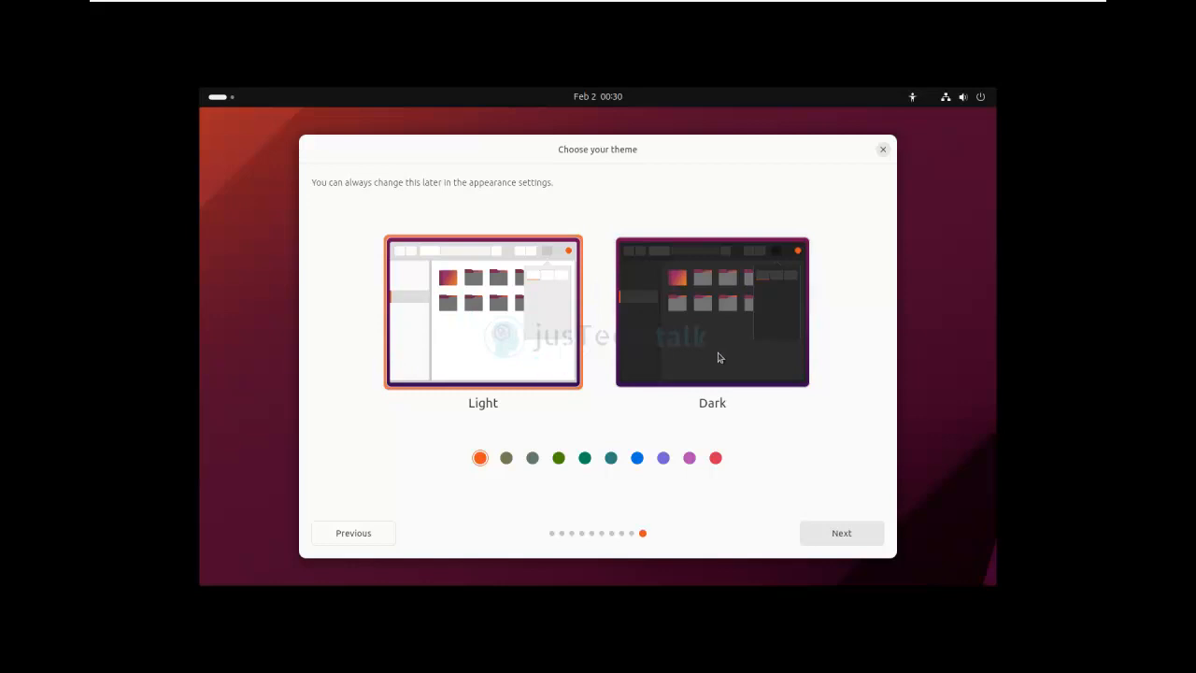
- Choose the Dark theme with the teal accent colour and begin installing Ubuntu
left_click(506, 458)
left_click(700, 358)
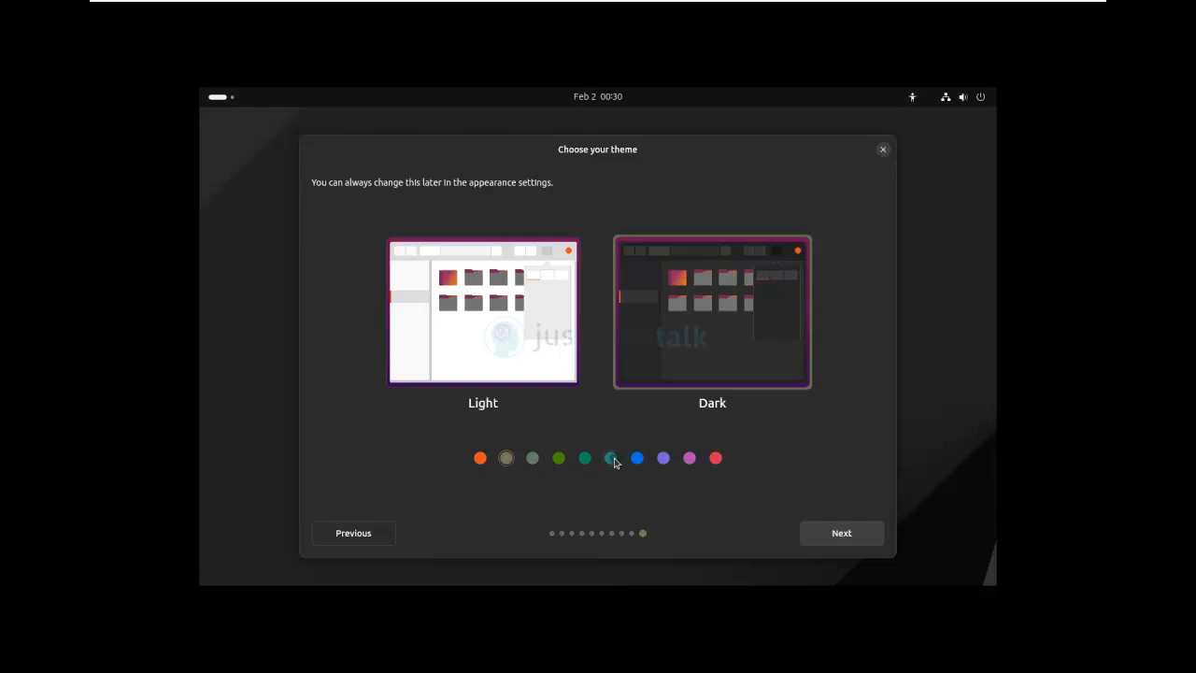
left_click(604, 460)
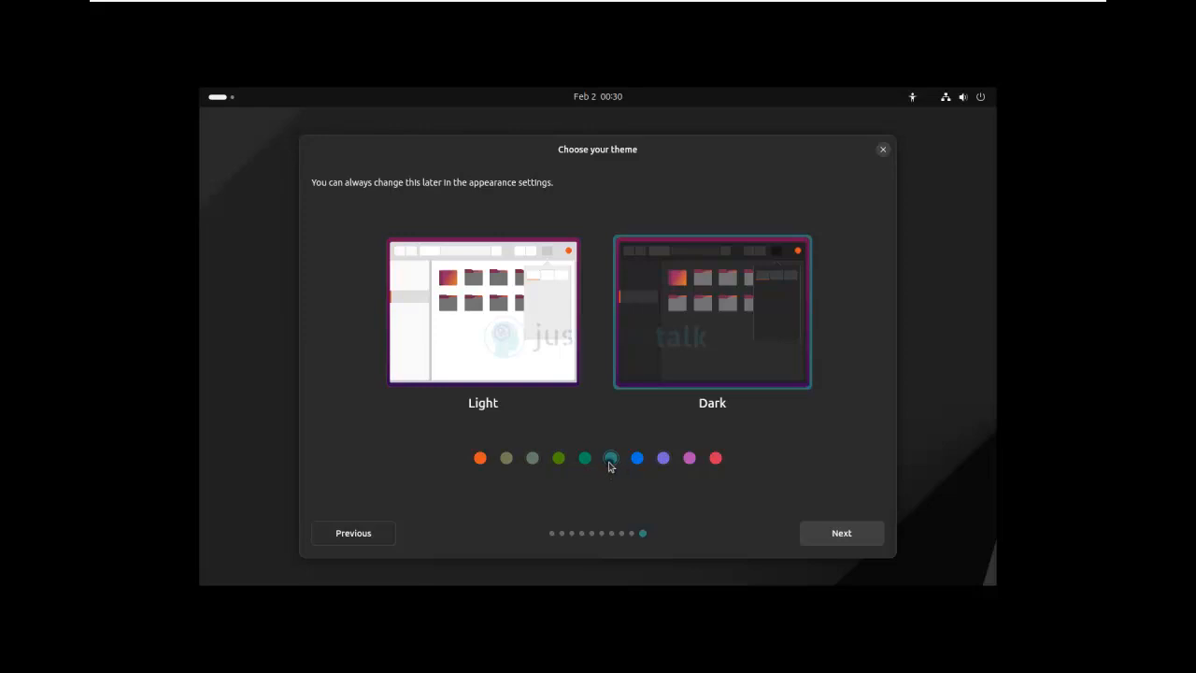
left_click(841, 534)
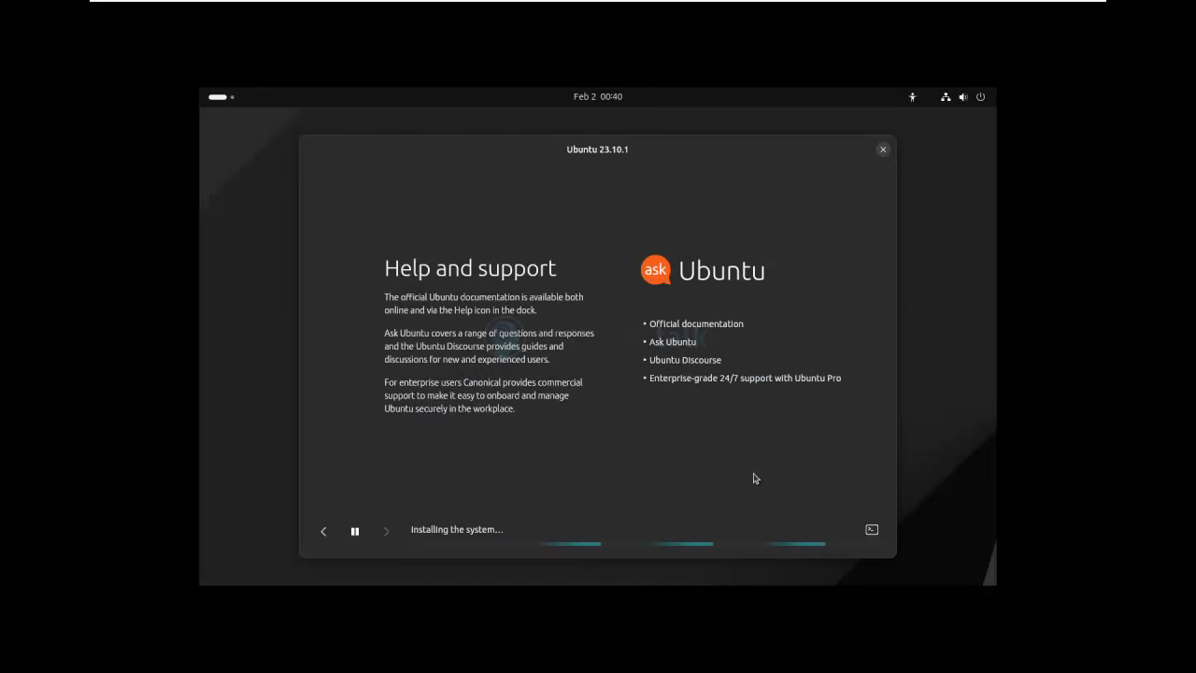
- Show the installer's detailed log and scroll back through it while installation completes
left_click(872, 530)
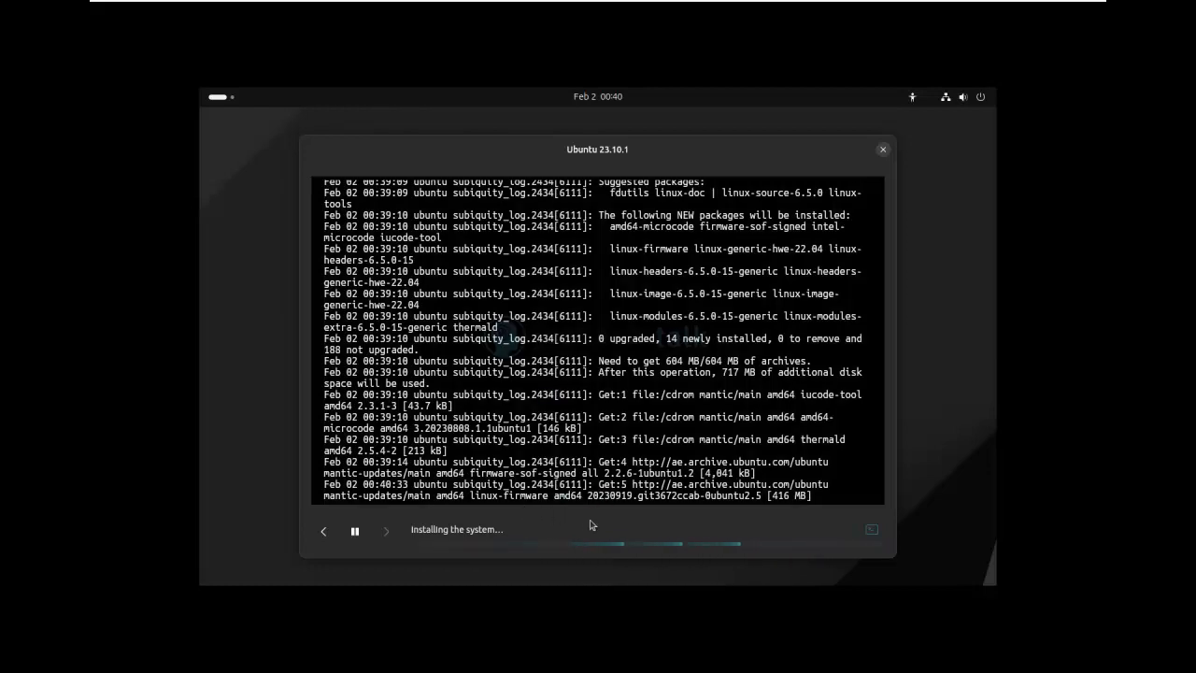
scroll(656, 309, "up", 9)
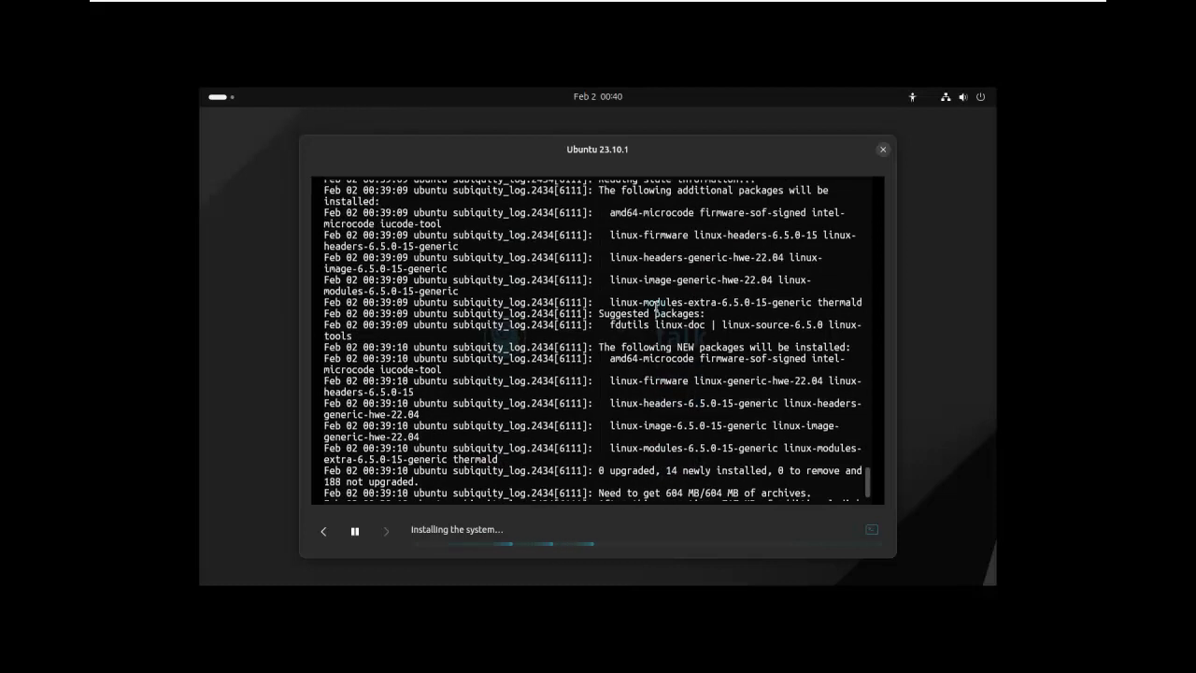
scroll(656, 308, "up", 10)
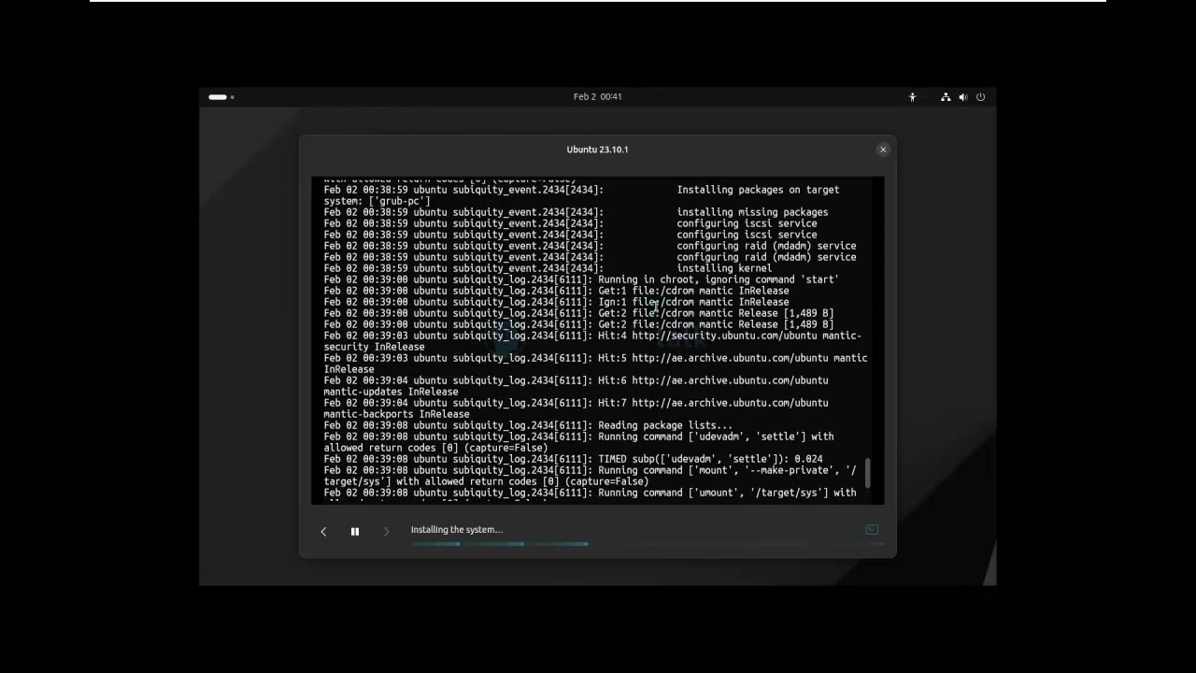
scroll(656, 307, "up", 8)
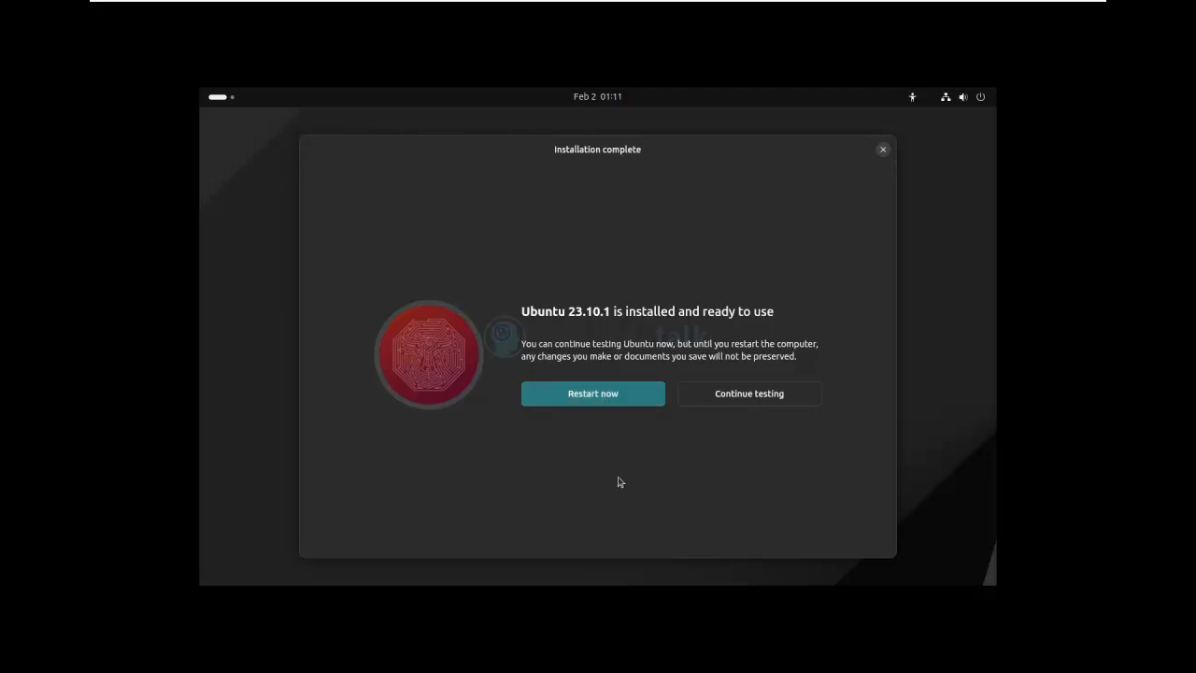
- Restart into the installed Ubuntu and log in to the new account with its password
left_click(599, 393)
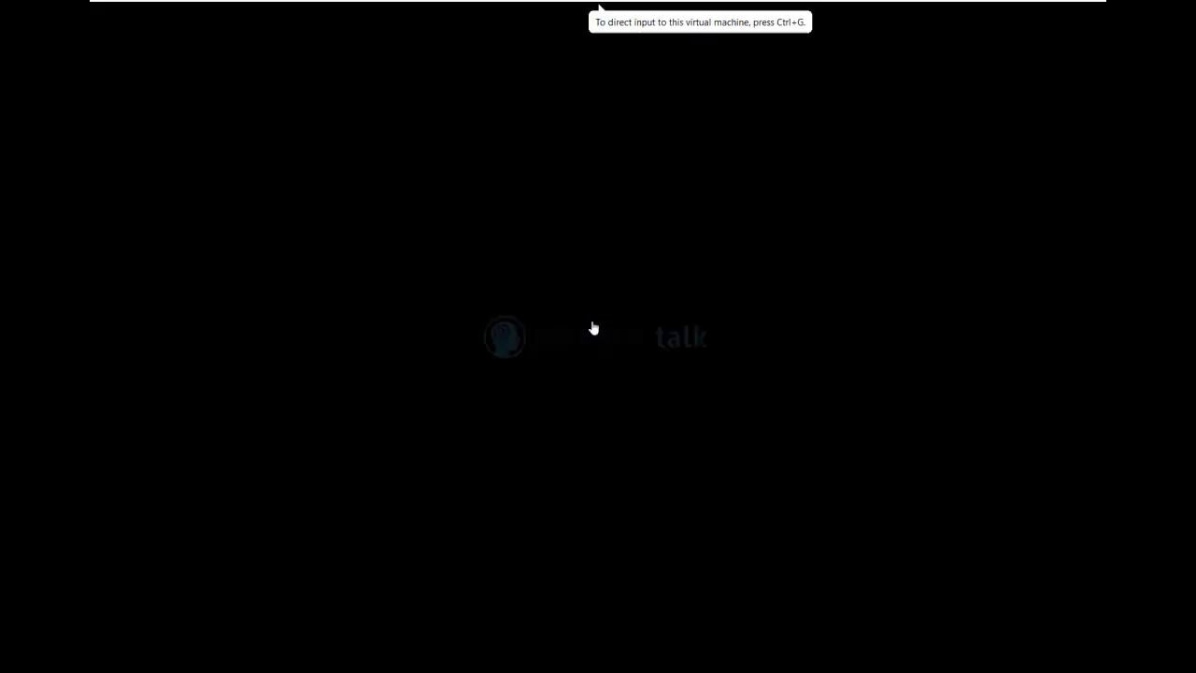
left_click(593, 328)
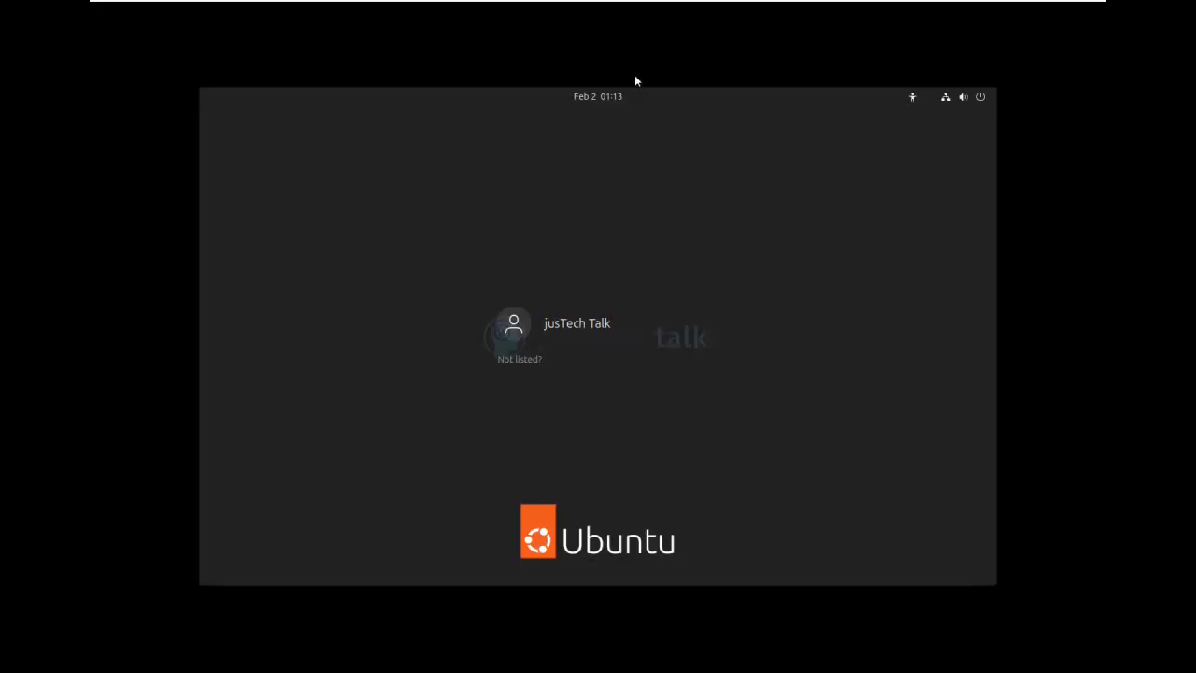
left_click(577, 342)
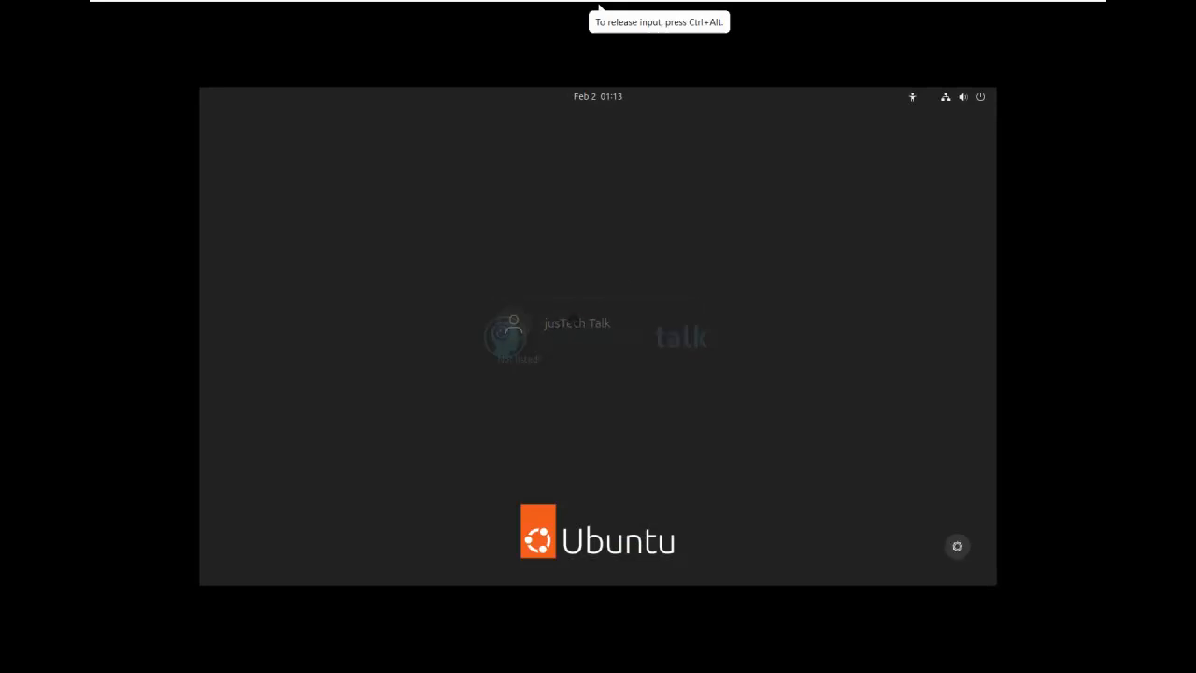
type("*******")
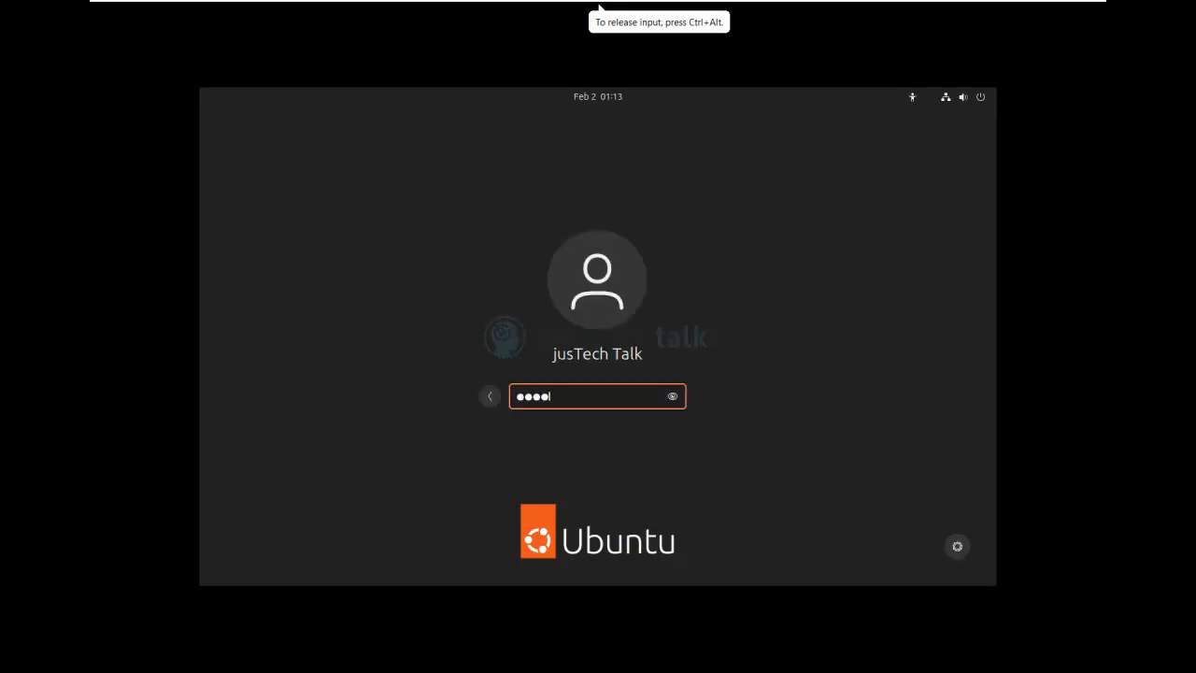
type("**")
key("Return")
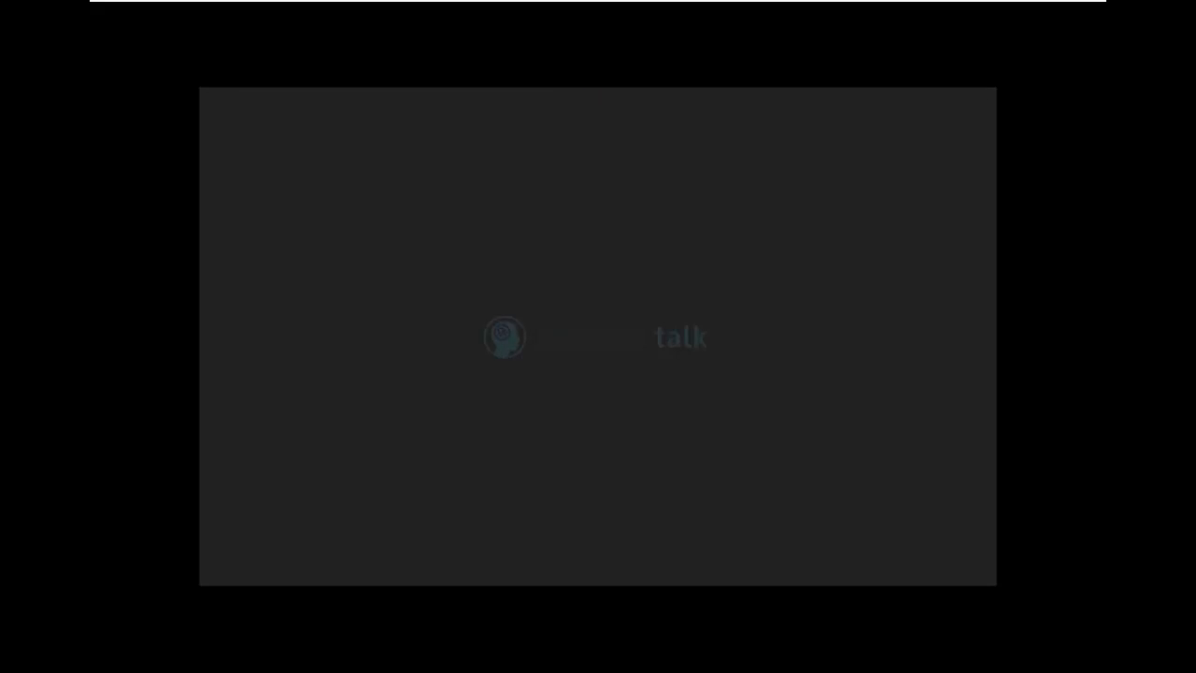
- Skip Online Accounts, decline sending system info, and finish the Welcome to Ubuntu pages
left_click(685, 404)
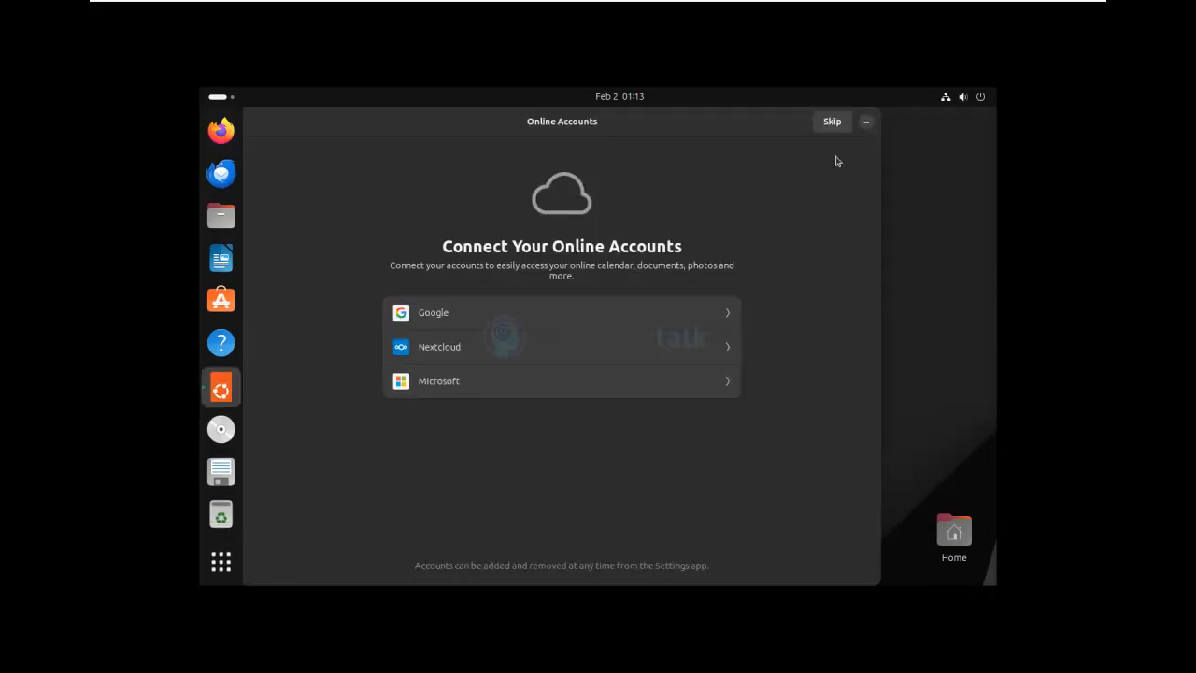
left_click(832, 122)
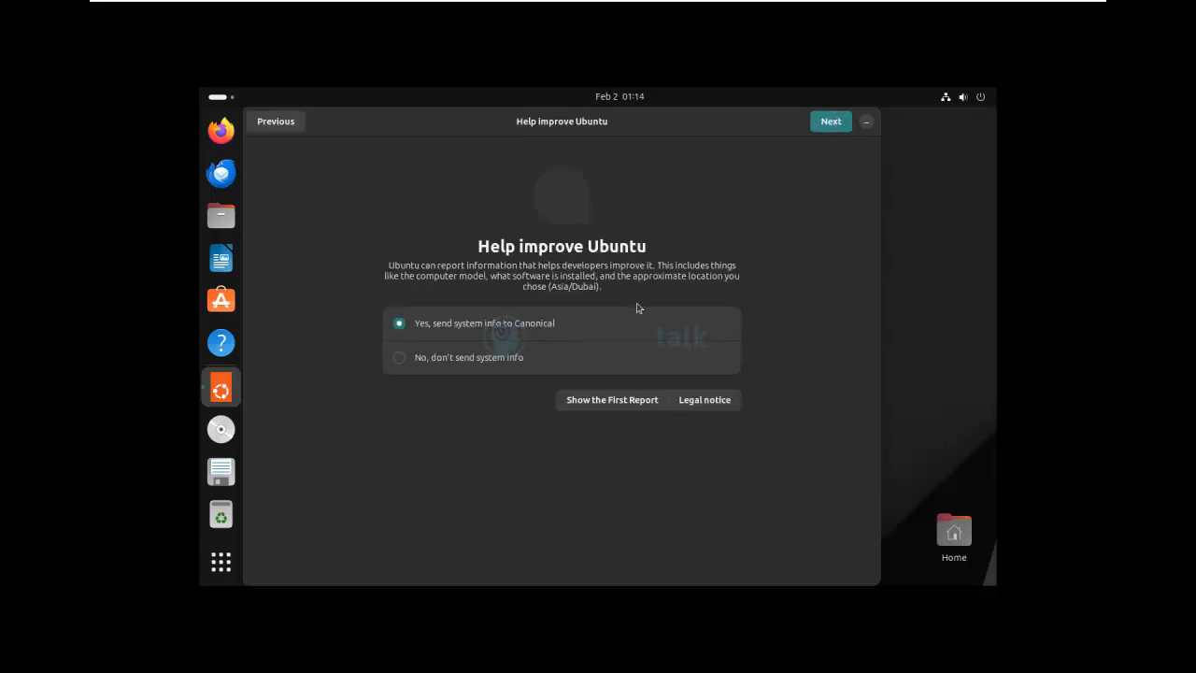
left_click(403, 367)
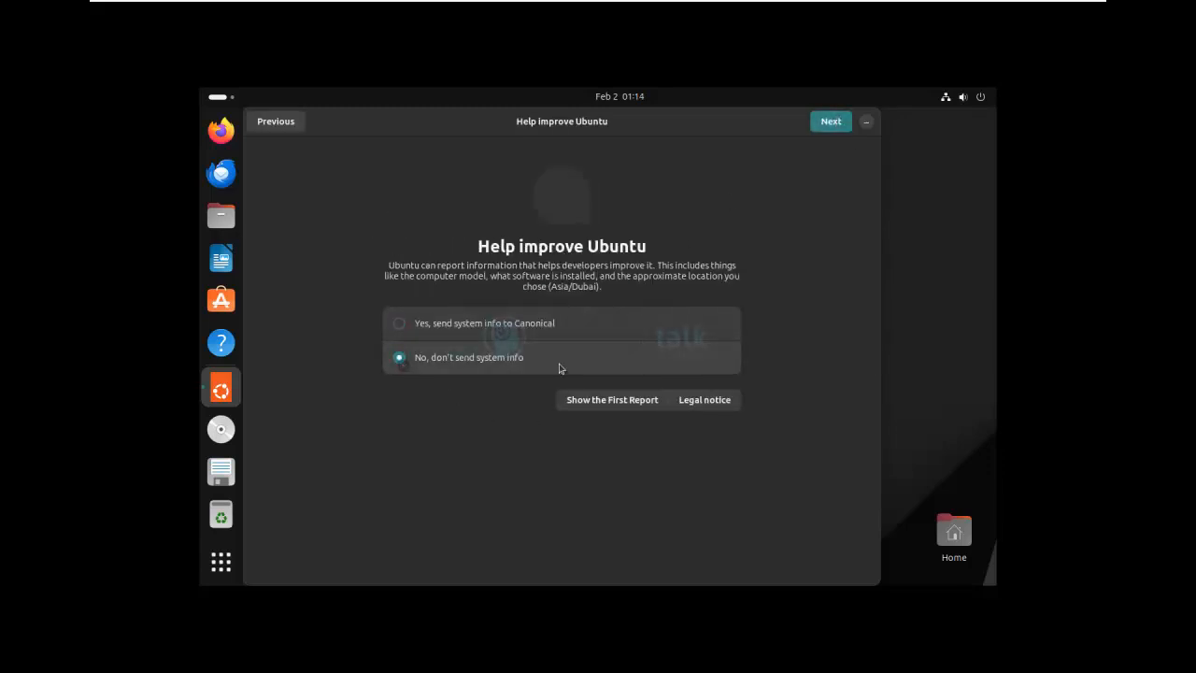
left_click(841, 124)
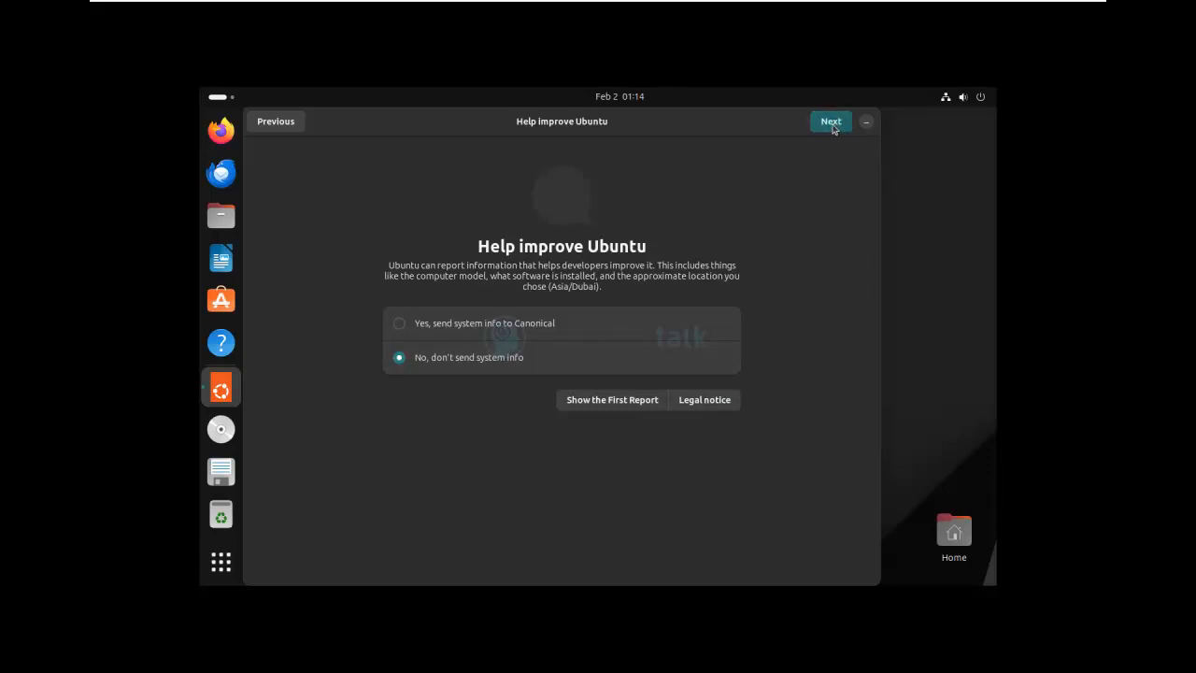
left_click(832, 122)
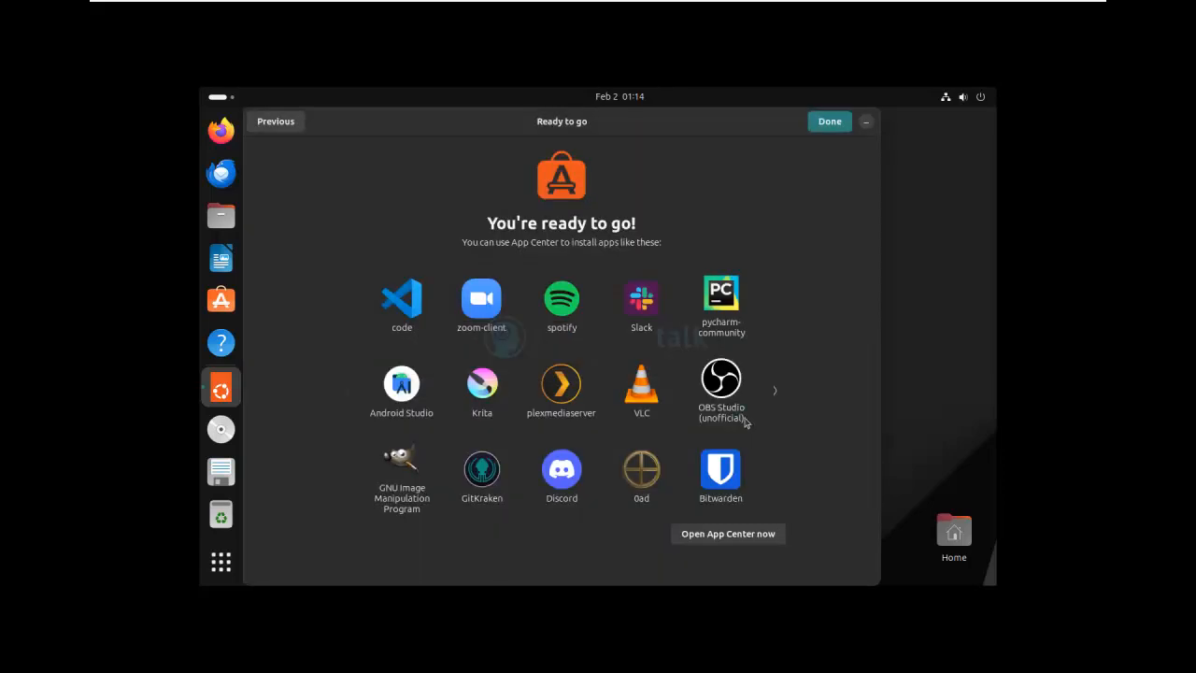
left_click(834, 123)
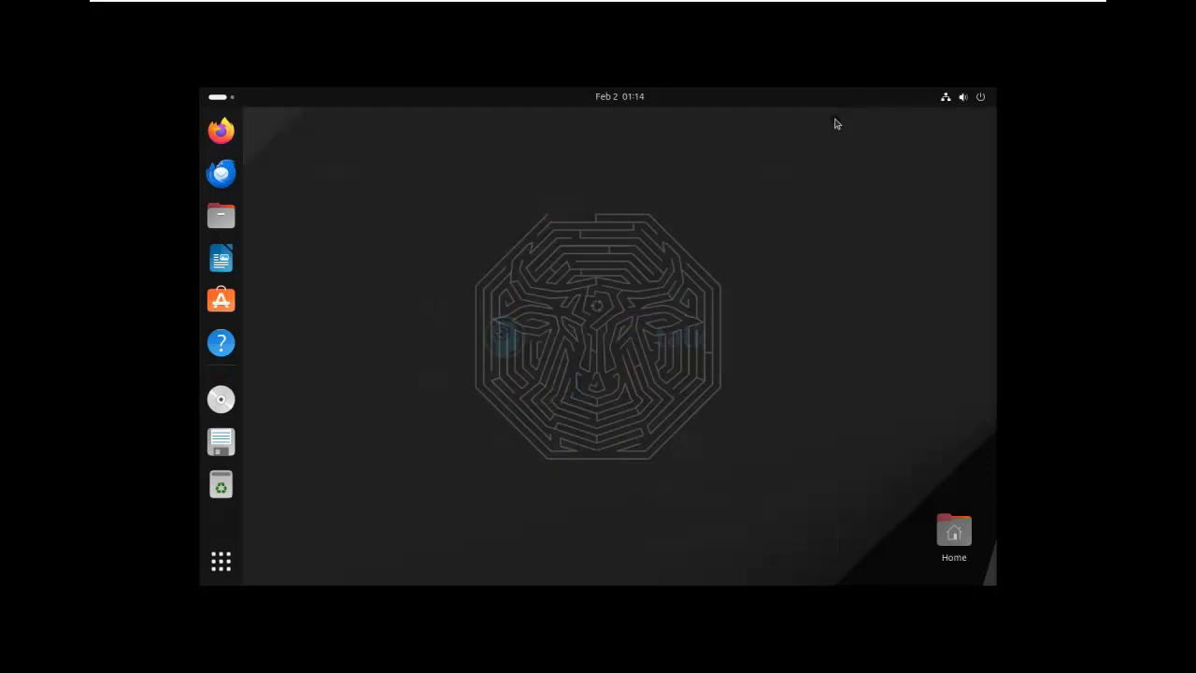
- Open the app grid from the dock, view its second page, then return to the first
left_click(220, 560)
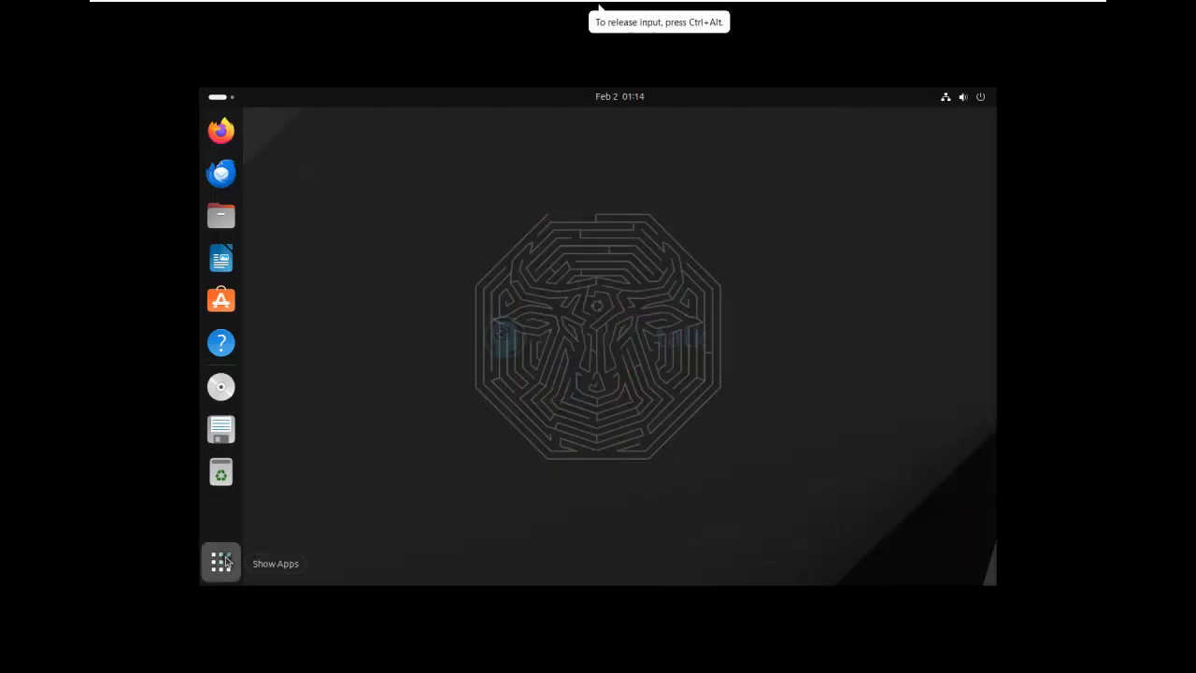
scroll(626, 468, "down", 1)
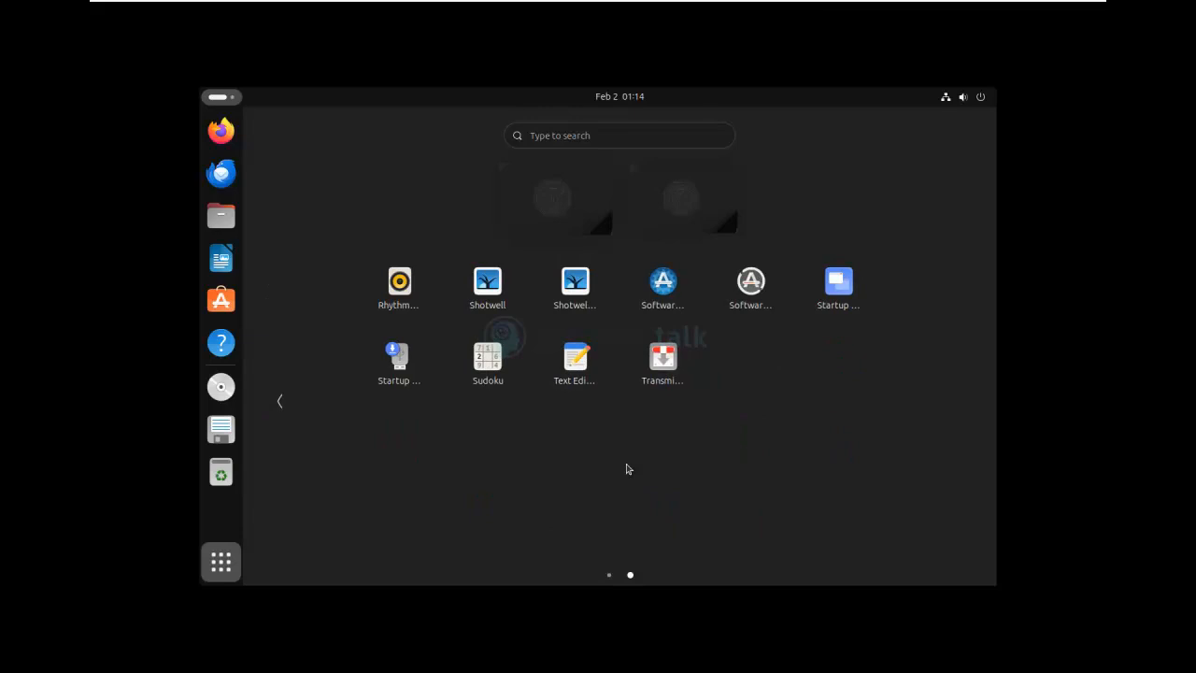
left_click(610, 575)
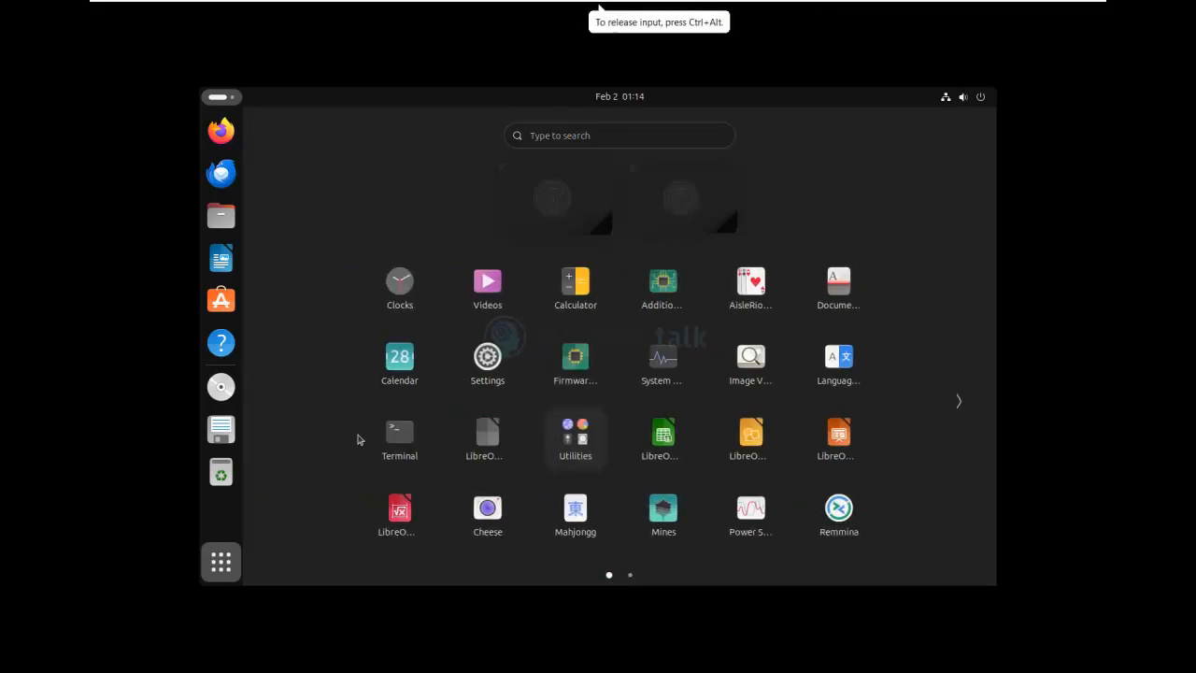